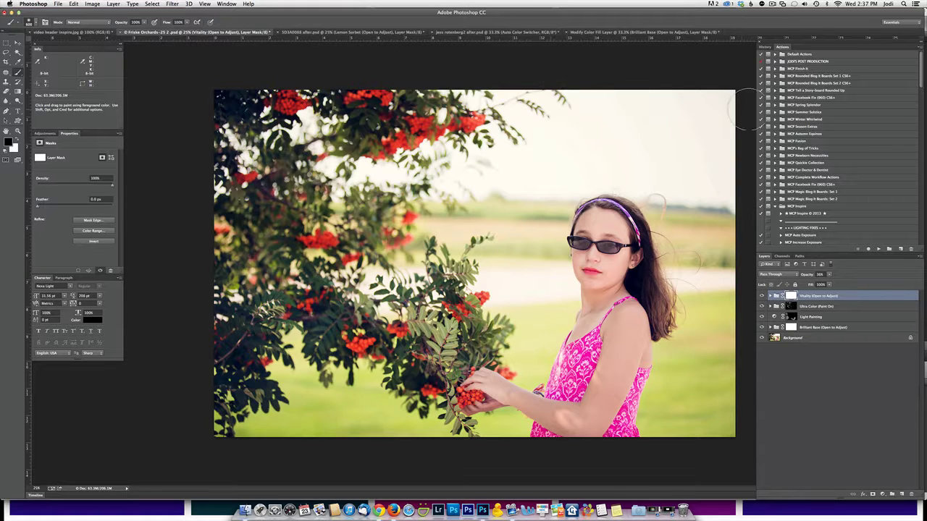
Browse the MCP Inspire action list and compare the orchard portrait with and without its edit layers.
scroll(837, 160, "down", 5)
scroll(839, 168, "down", 10)
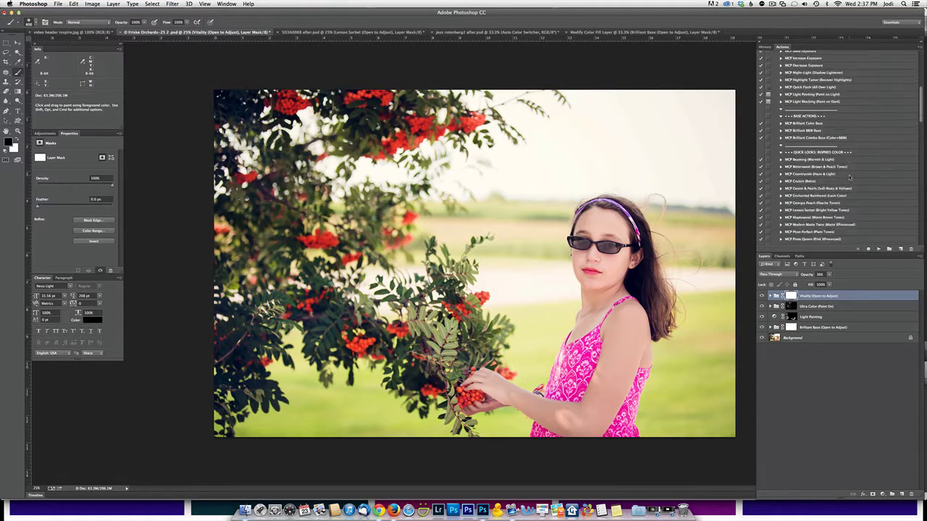
scroll(849, 178, "down", 10)
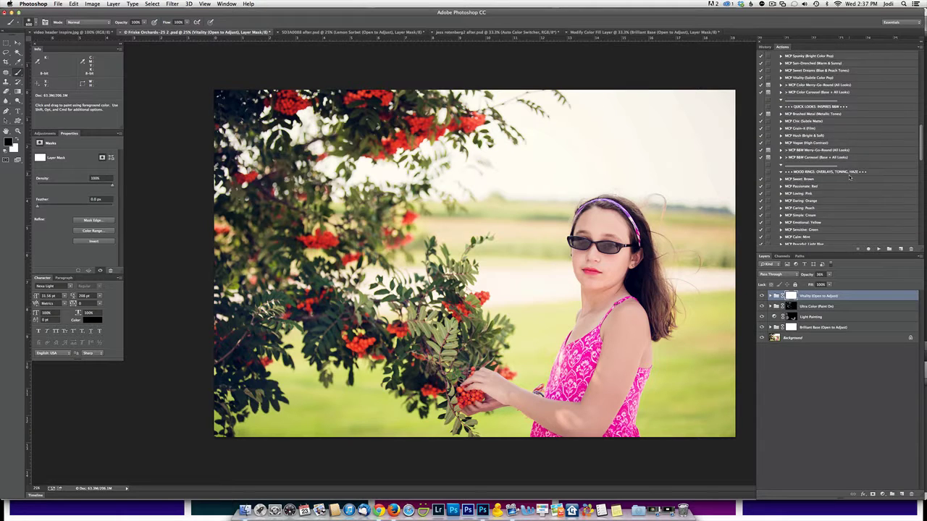
scroll(849, 177, "down", 5)
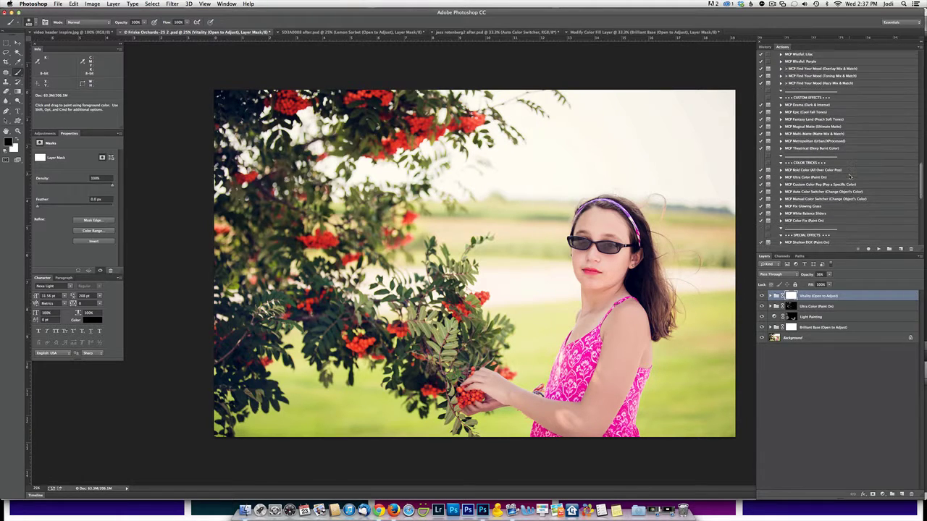
scroll(837, 159, "down", 3)
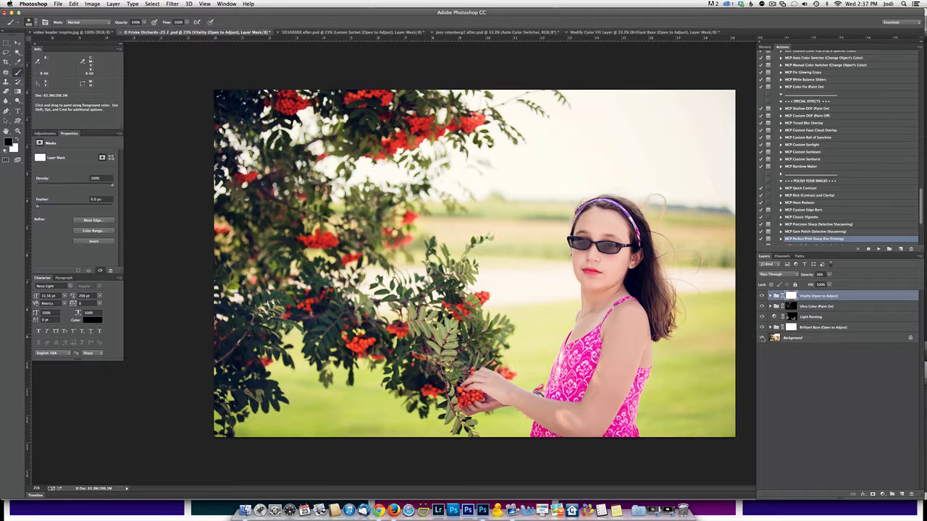
left_click(761, 338, "alt")
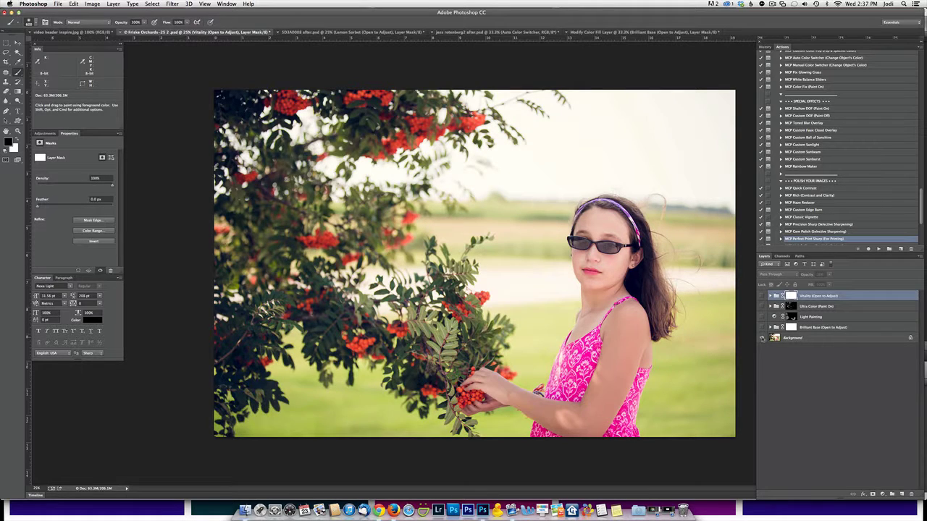
left_click(762, 338, "alt")
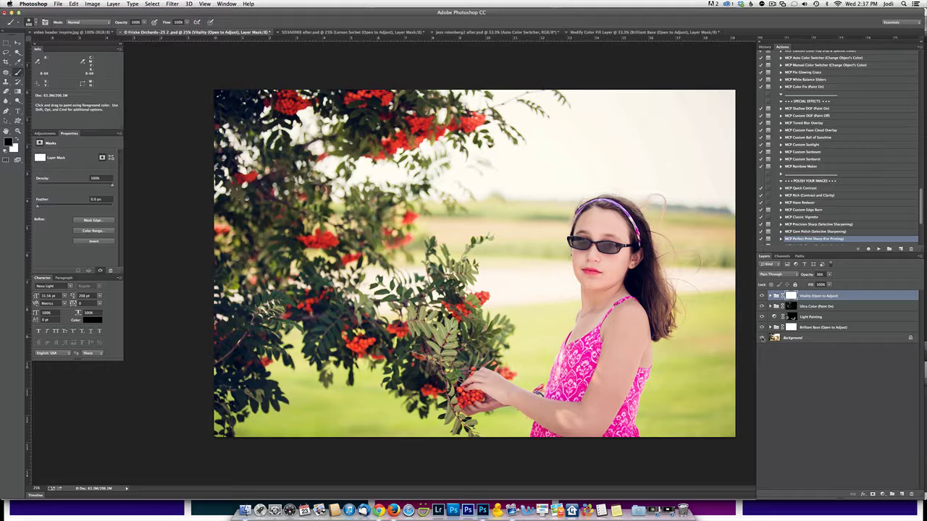
Run the MCP Custom Faux Cloud Overlay action on the orchard portrait and continue through its instruction messages.
left_click(846, 131)
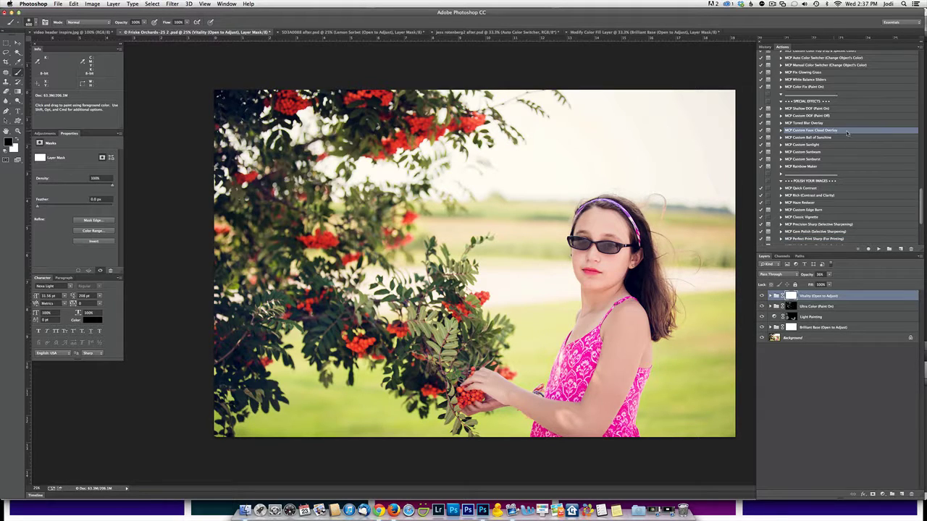
left_click(878, 249)
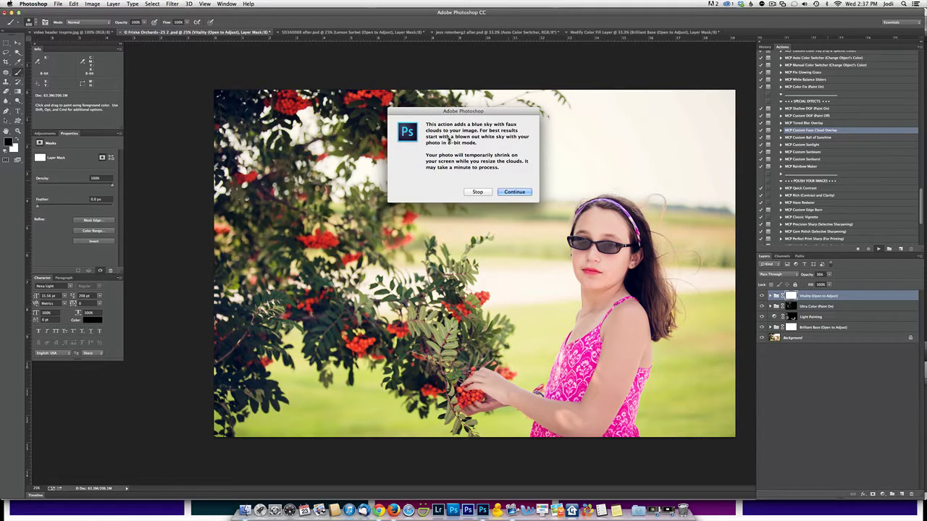
left_click(514, 192)
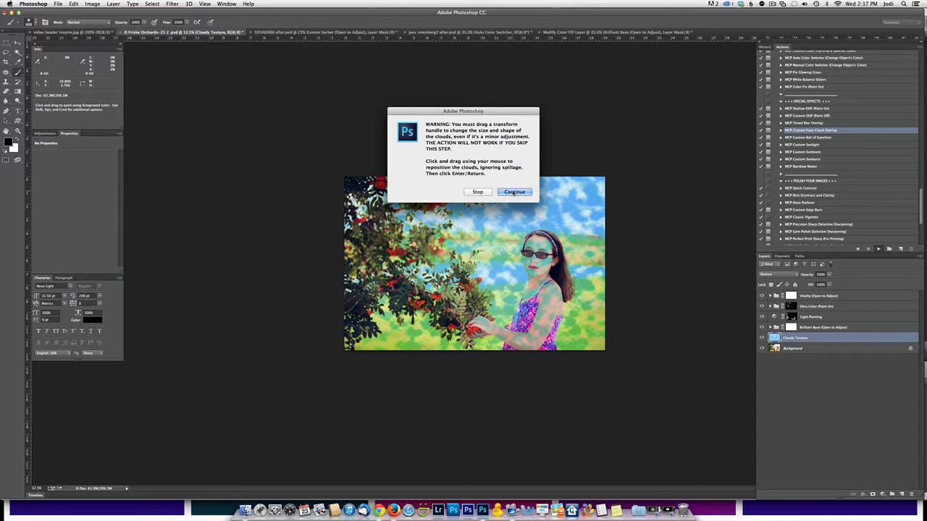
left_click(514, 192)
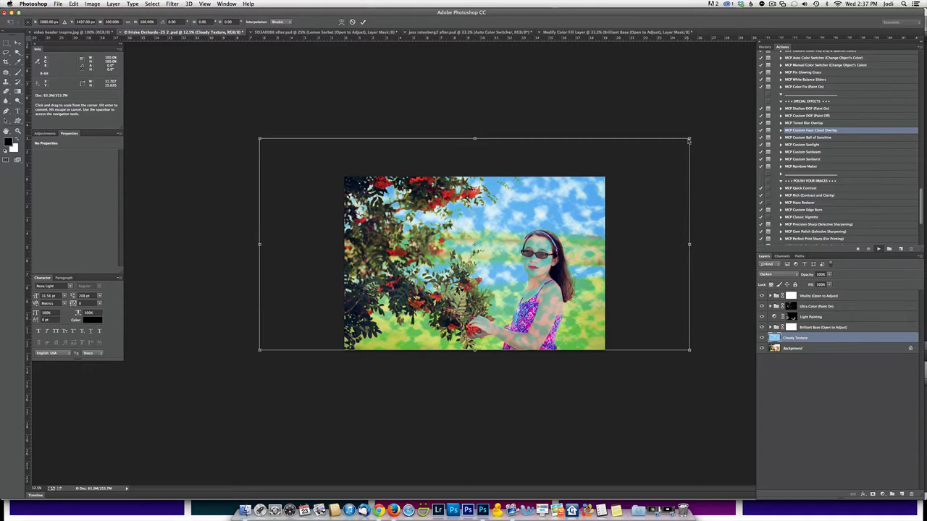
Enlarge the cloud texture to about 176%, reposition it over the sky, and commit the transform to finish the action.
left_click_drag(688, 140, 851, 60)
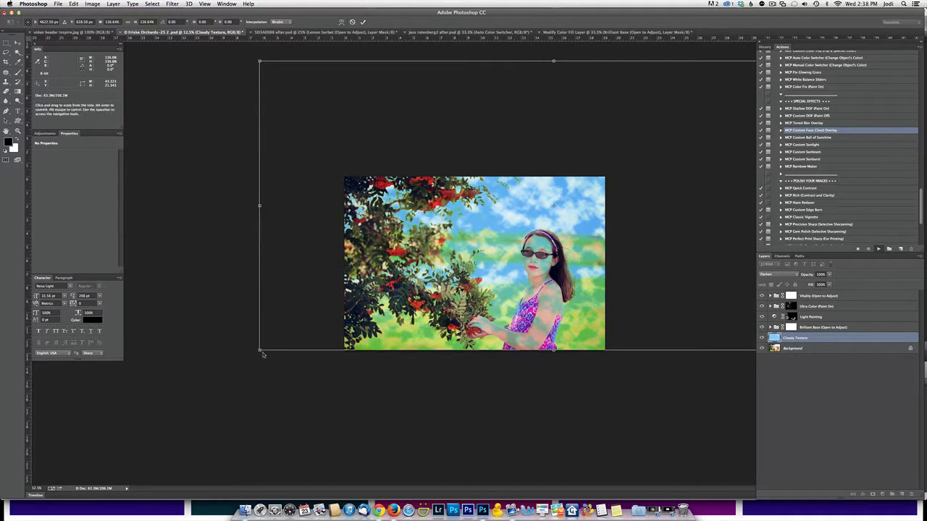
left_click_drag(262, 354, 89, 436)
left_click_drag(469, 293, 379, 191)
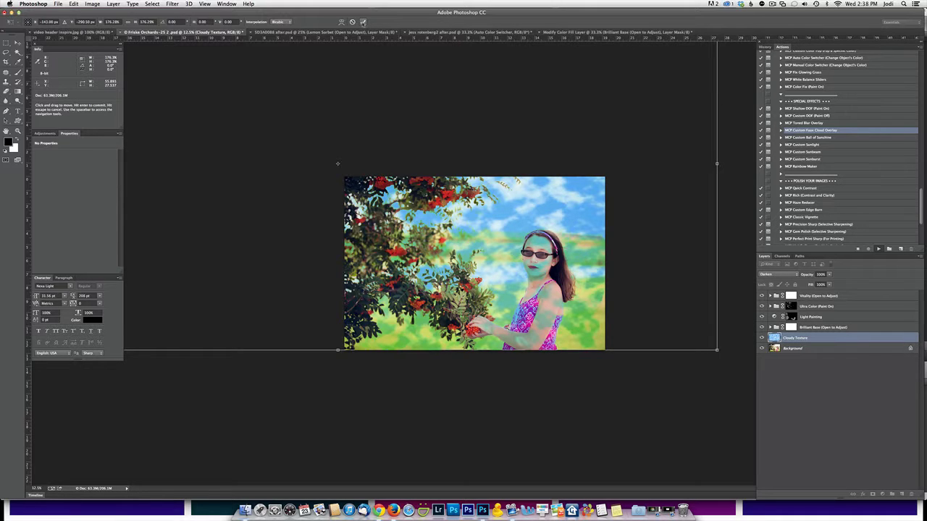
left_click(363, 21)
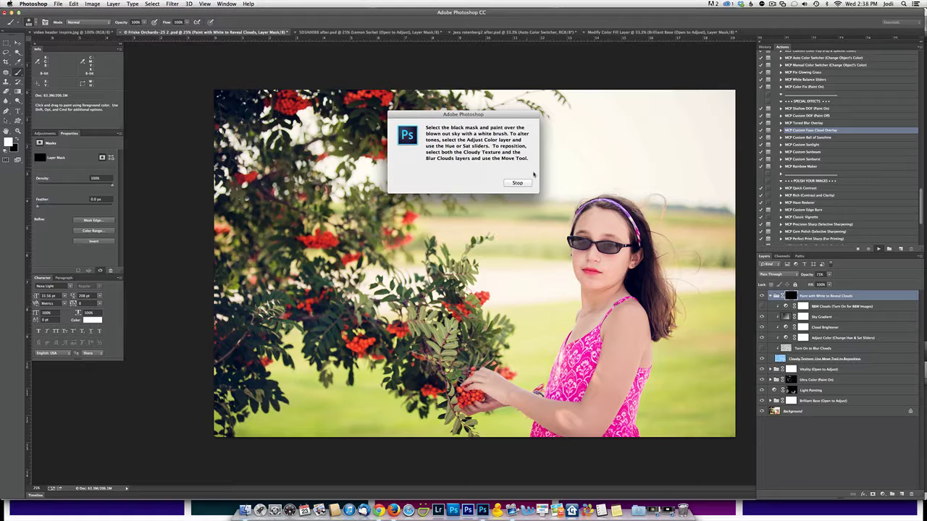
left_click(525, 184)
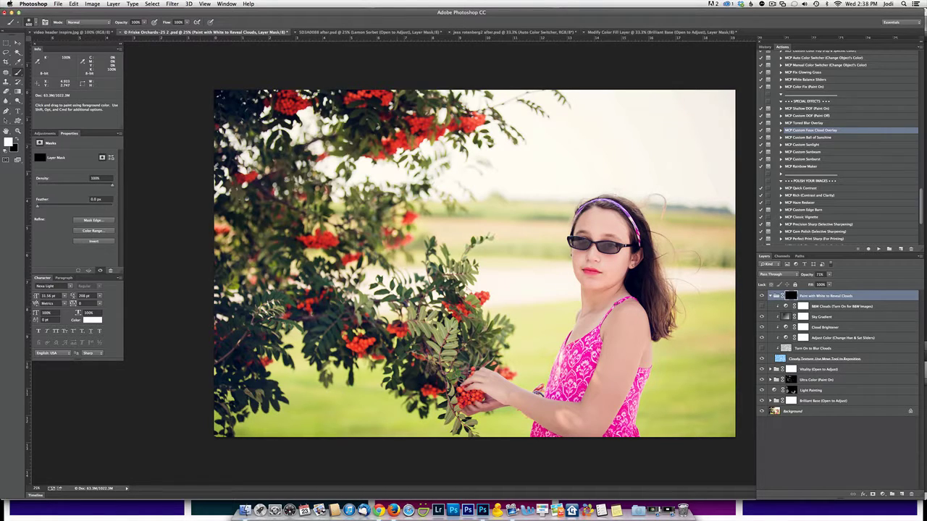
Paint white on the cloud group's mask over the blown-out sky to reveal the clouds.
mouse_move(542, 140)
left_mouse_down()
mouse_move(709, 113)
mouse_move(562, 94)
mouse_move(487, 100)
mouse_move(716, 193)
mouse_move(720, 144)
mouse_move(643, 186)
mouse_move(453, 165)
mouse_move(434, 145)
mouse_move(379, 174)
mouse_move(325, 178)
mouse_move(312, 123)
mouse_move(293, 112)
mouse_move(207, 189)
mouse_move(387, 181)
mouse_move(434, 189)
mouse_move(466, 96)
mouse_move(527, 145)
mouse_move(486, 191)
mouse_move(658, 114)
mouse_move(666, 182)
mouse_move(735, 192)
mouse_move(725, 109)
left_mouse_up()
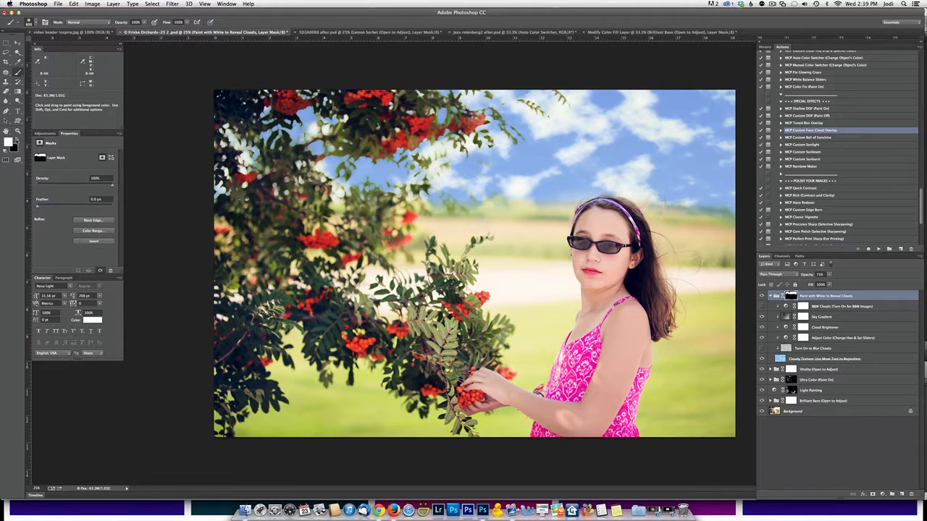
left_click(15, 138)
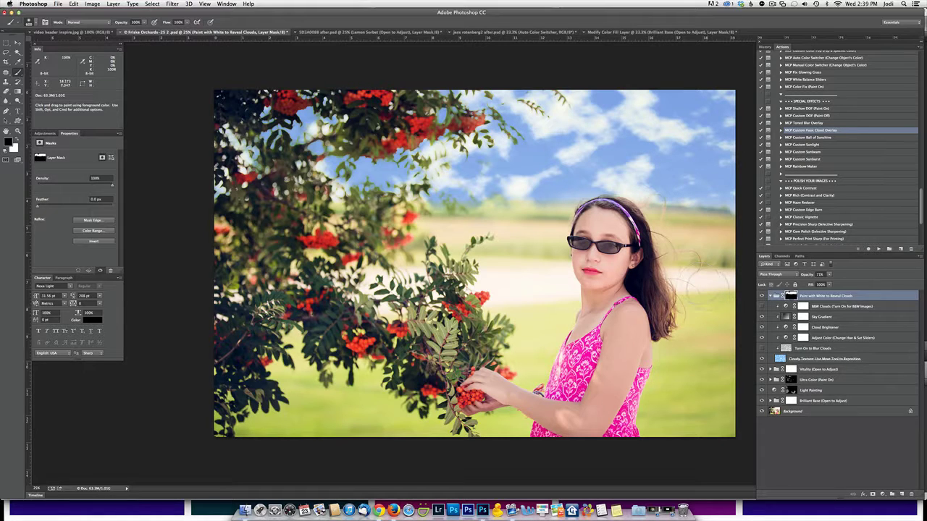
key("x")
Lower the cloud group's opacity to 40% and shift the Cloudy Texture layer slightly up and left with the Move tool.
left_click_drag(808, 276, 804, 276)
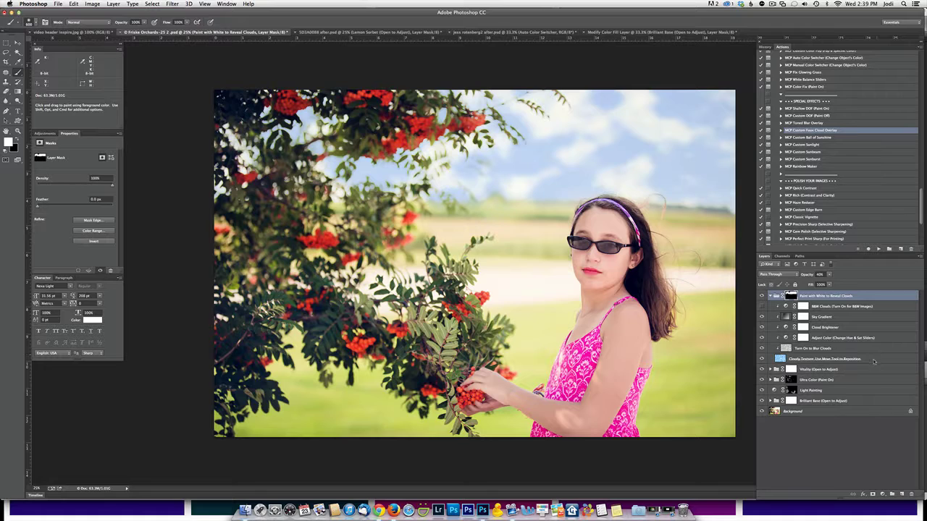
left_click(873, 360)
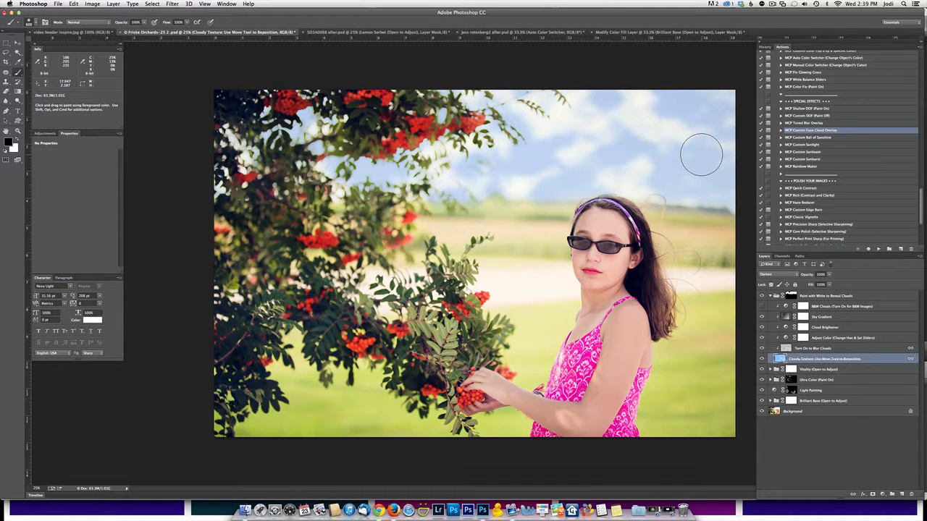
key("v")
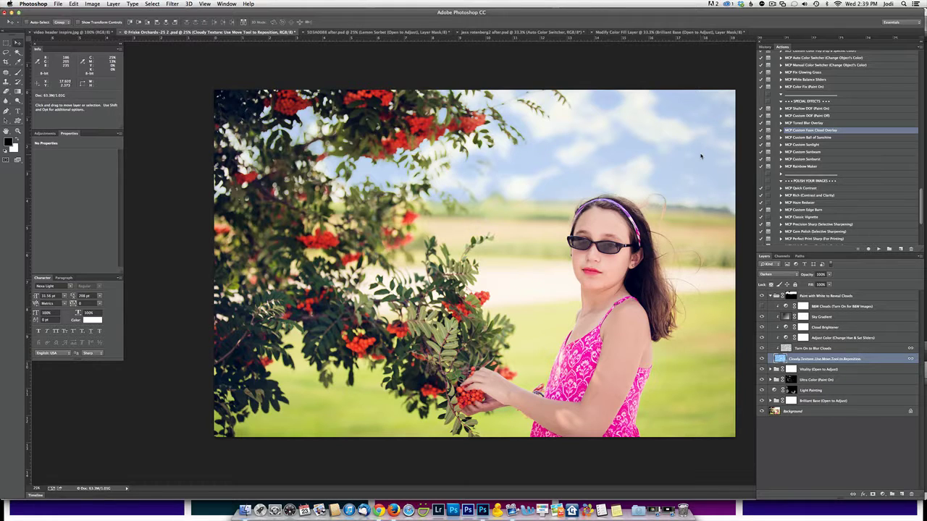
left_click_drag(679, 140, 644, 130)
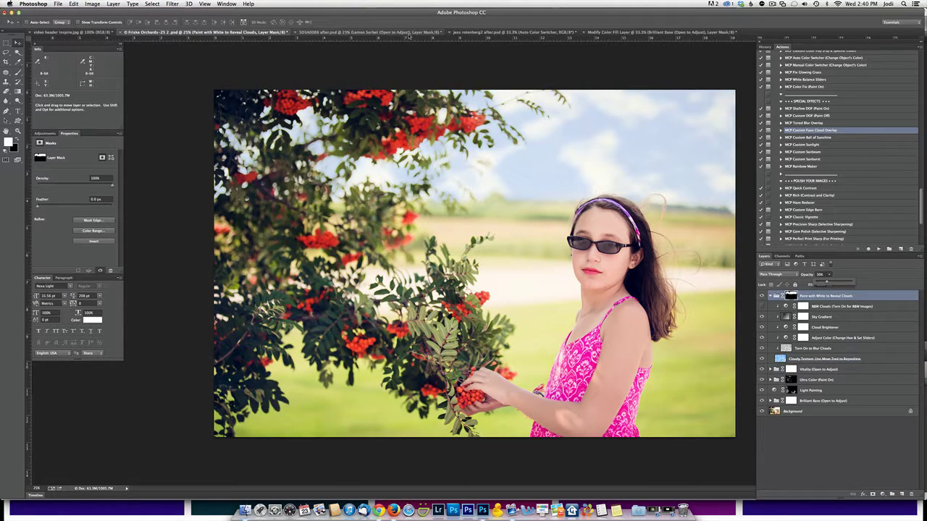
Switch to the SD3A0088 after.psd photo and compare it with and without its edit layers.
left_click(410, 33)
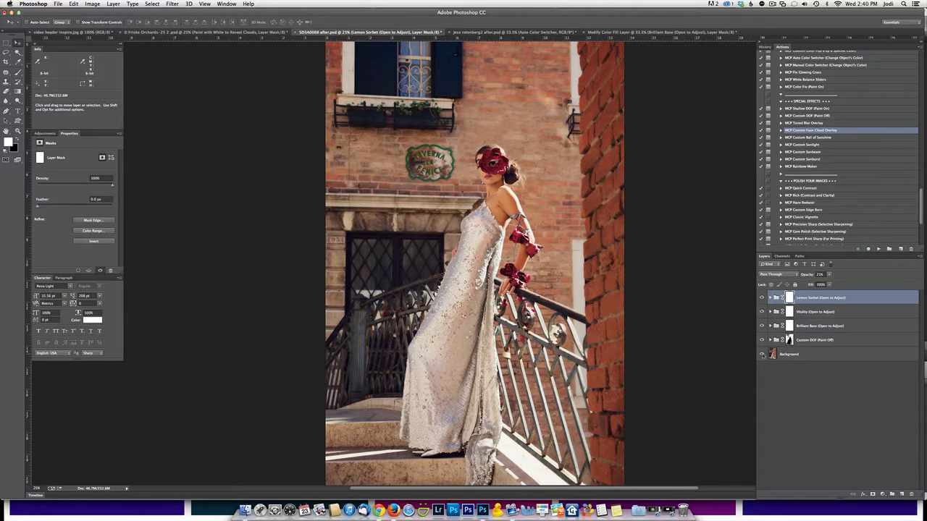
left_click(761, 354, "alt")
left_click(762, 354, "alt")
Run the MCP Custom Sunlight action on the masked woman's photo and dismiss its closing message.
scroll(845, 163, "down", 3)
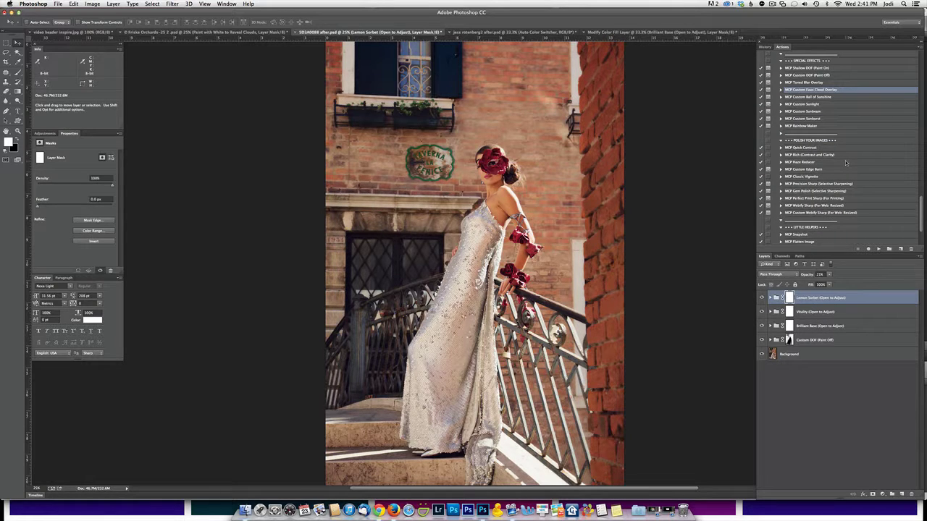
left_click(831, 104)
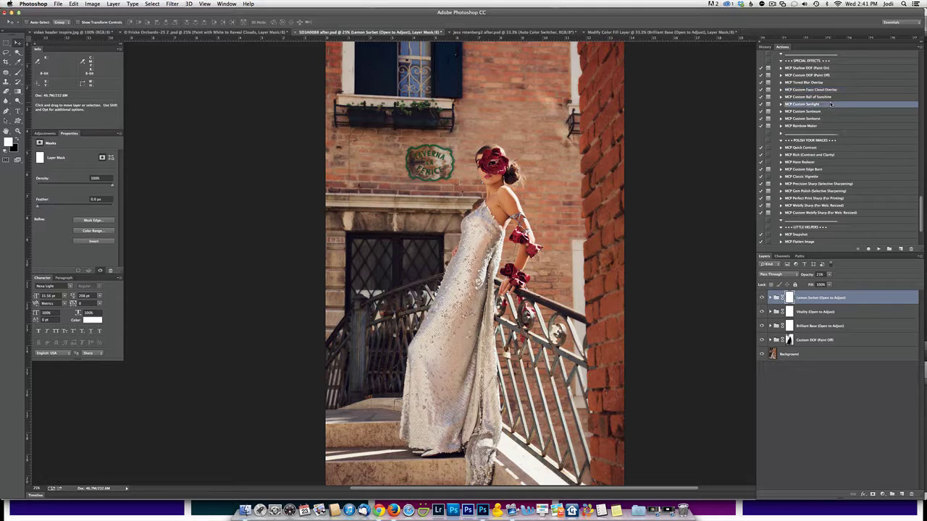
left_click(878, 249)
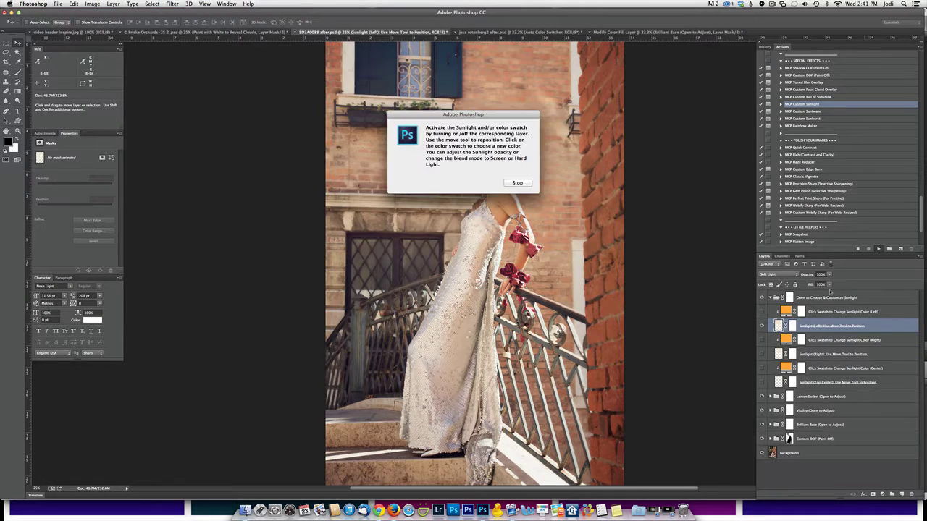
left_click(517, 183)
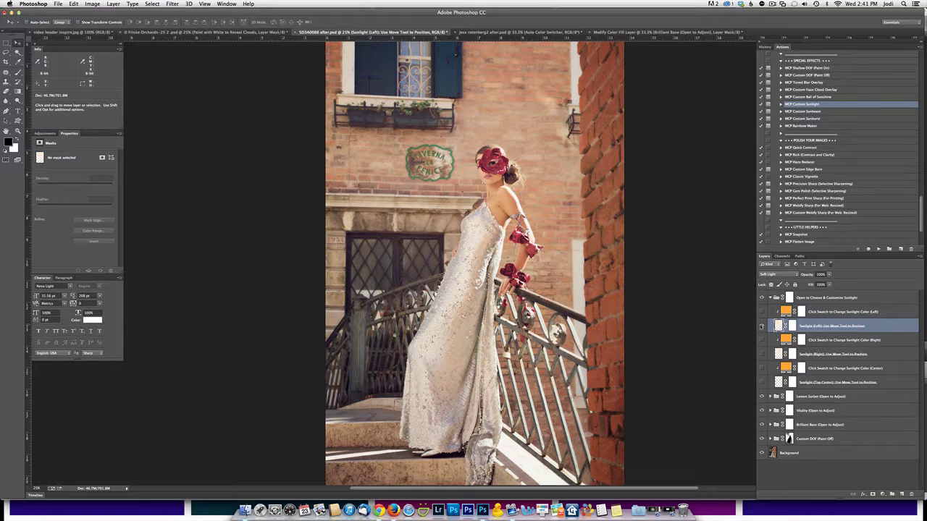
Hide the Sunlight (Left) layer, then show and select the Sunlight (Right) layer instead.
left_click(761, 327)
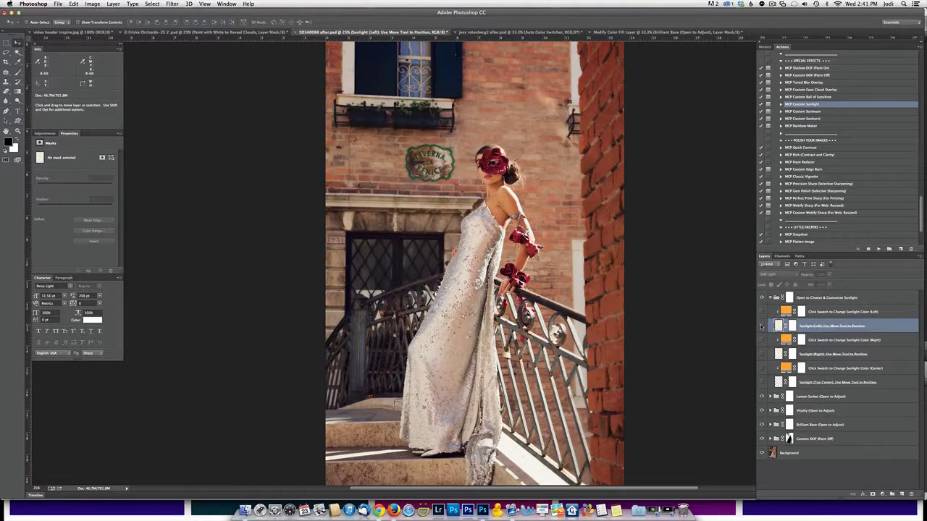
left_click(761, 355)
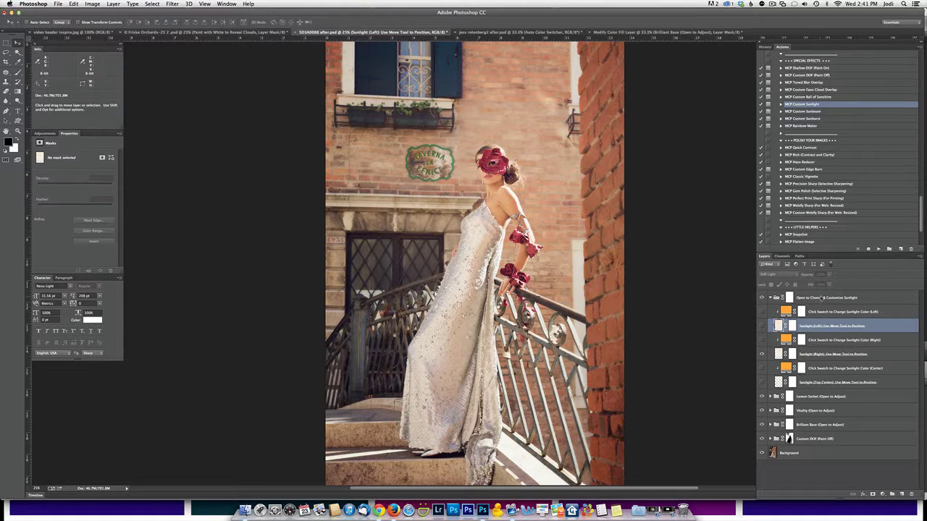
left_click(866, 355)
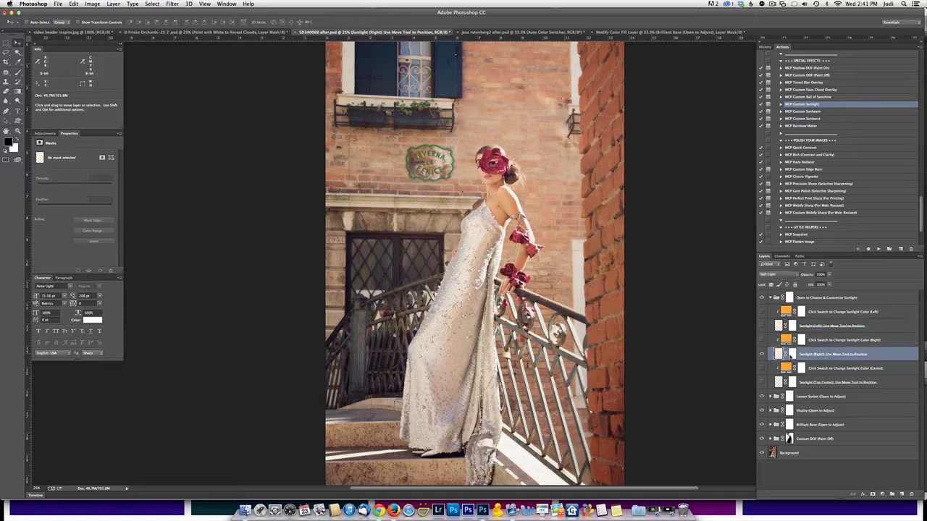
Compare the photo with and without the Sunlight (Right) layer and reduce that layer's opacity to 62%.
left_click(761, 354)
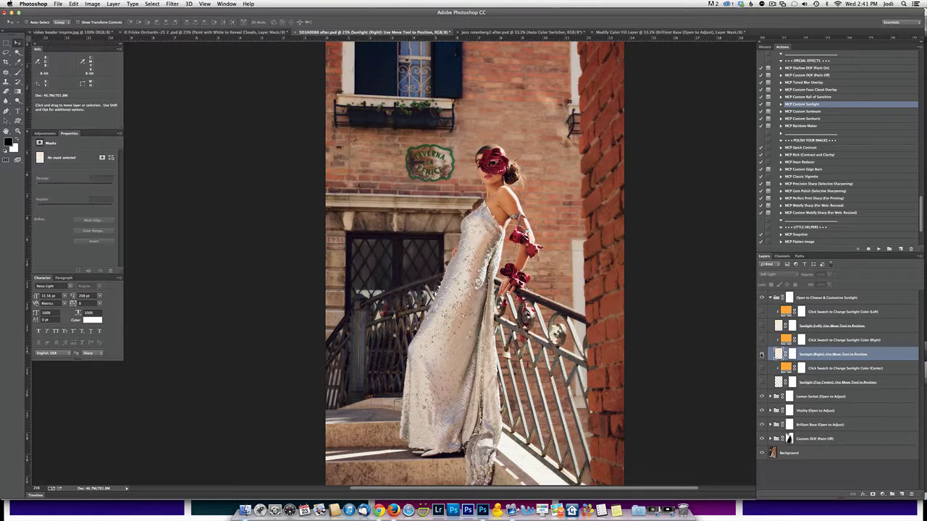
left_click(761, 354)
left_click(830, 274)
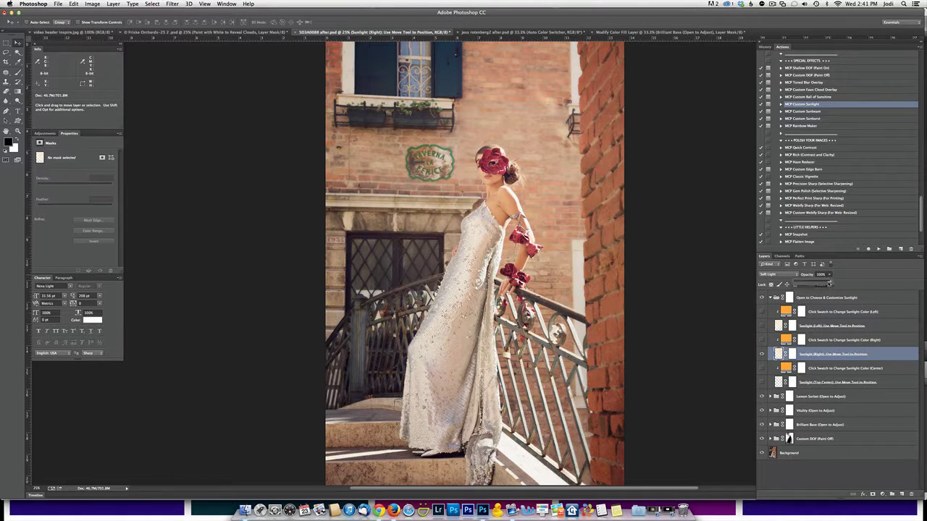
left_click_drag(830, 284, 818, 284)
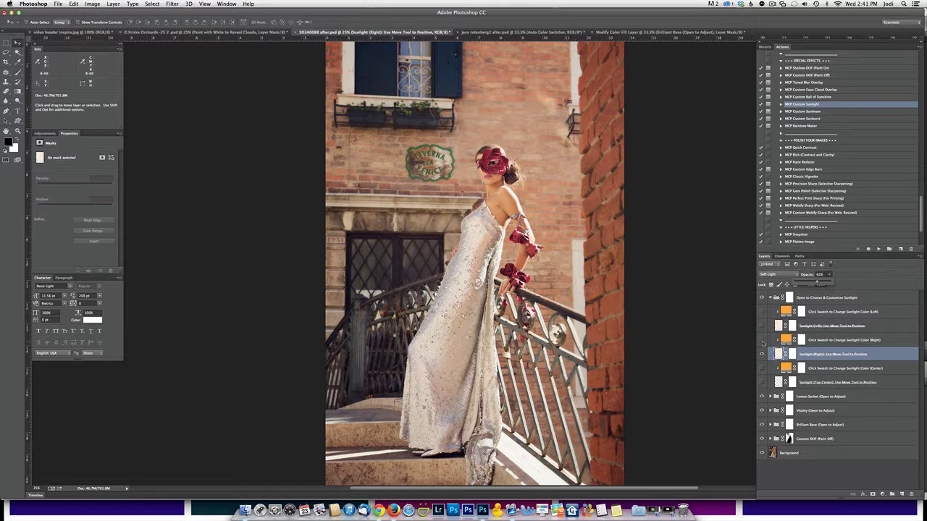
Turn on the sunlight color layer for the right side, keep its orange swatch color, and collapse the sunlight group.
left_click(761, 341)
left_click(785, 339)
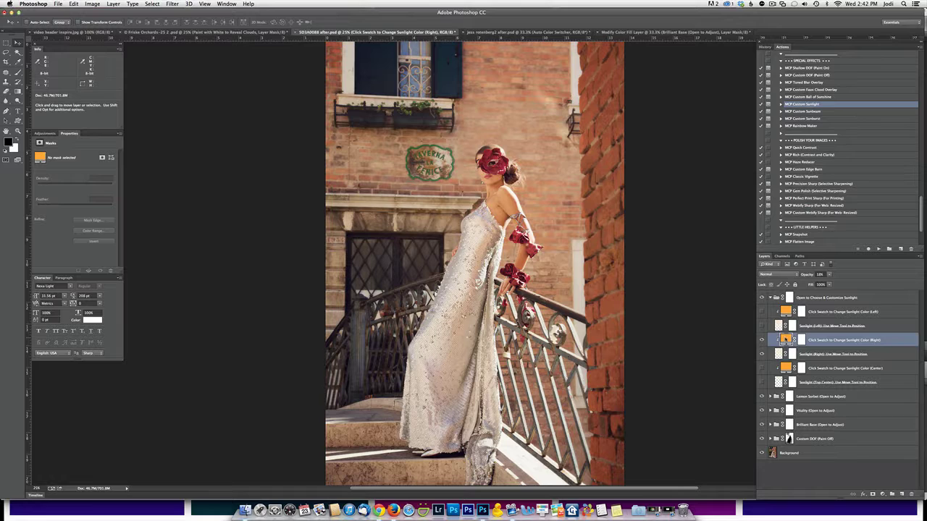
double_click(785, 339)
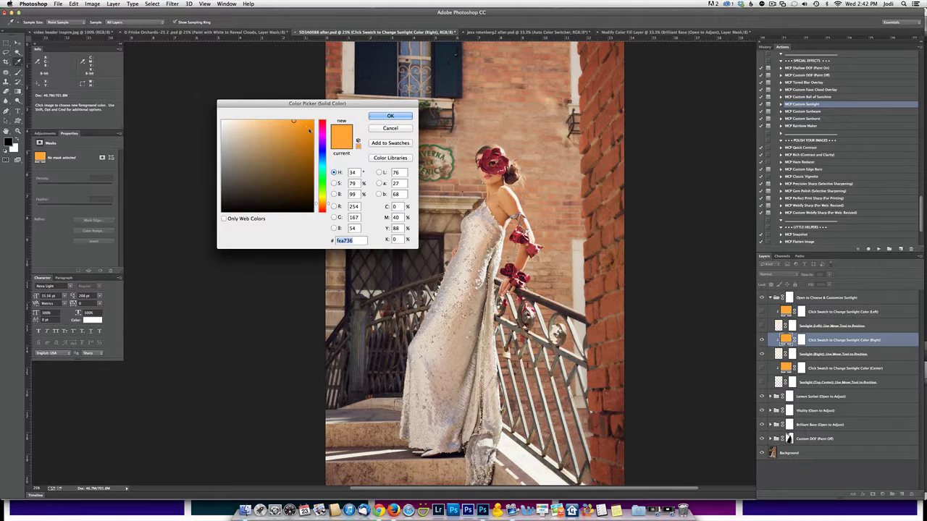
left_click(402, 129)
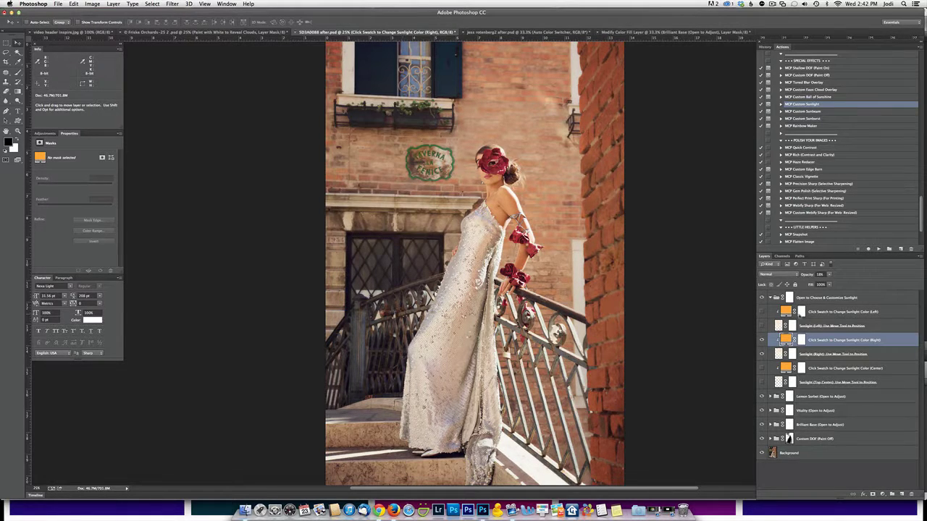
left_click(770, 297)
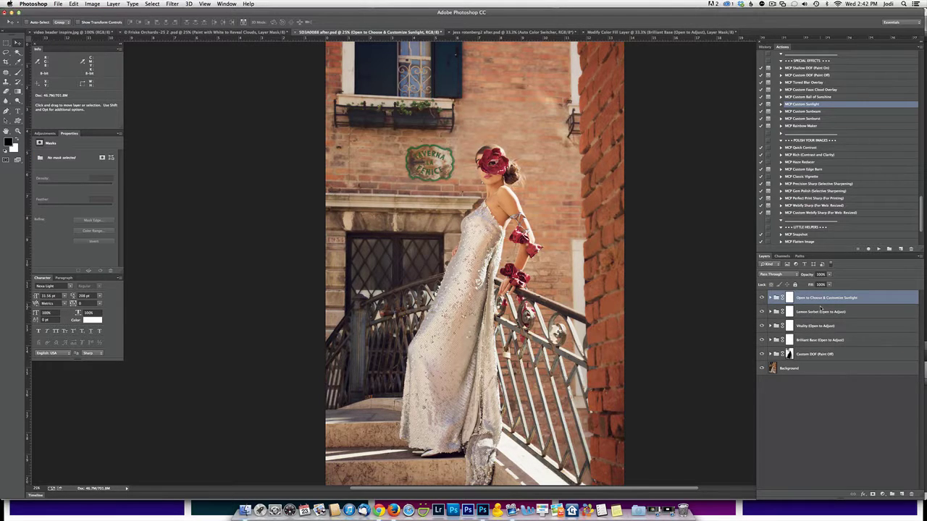
Run the MCP Gem Polish (Selective Sharpening) action on the masked woman's photo and dismiss its message.
left_click(818, 190)
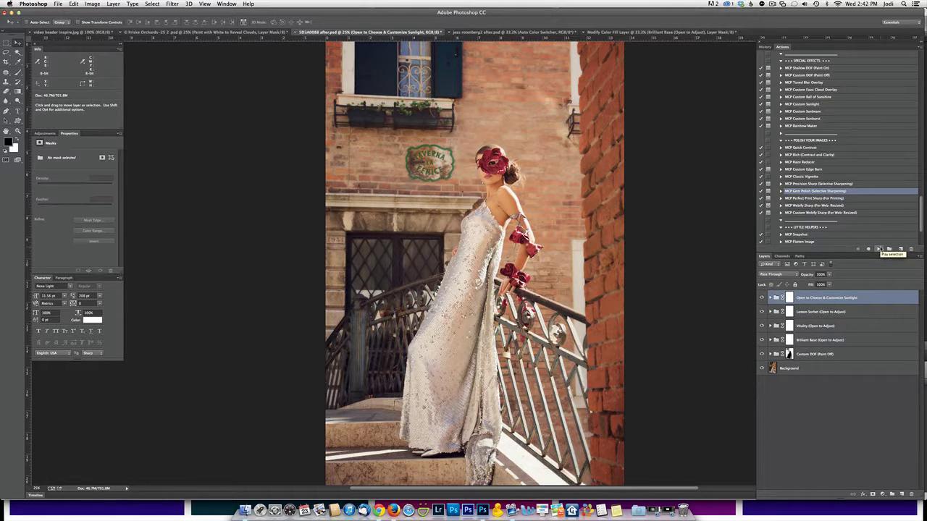
left_click(878, 249)
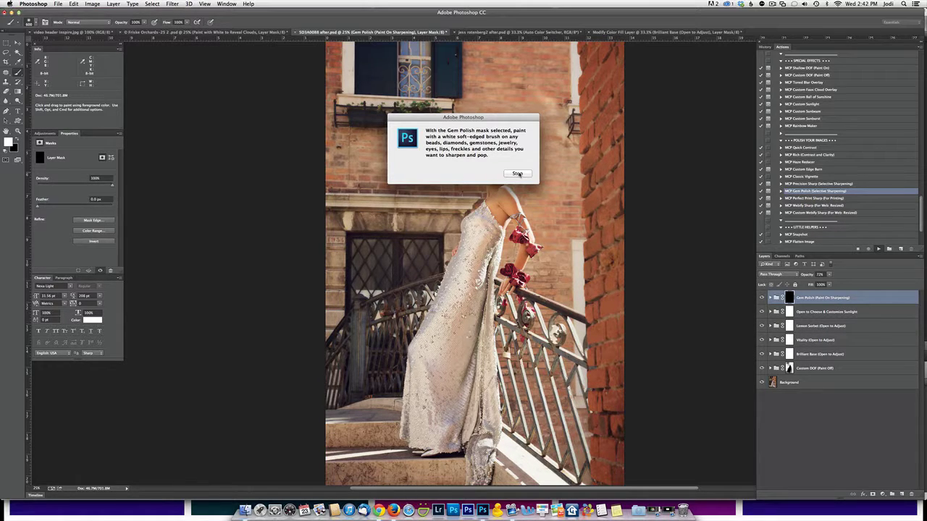
left_click(517, 174)
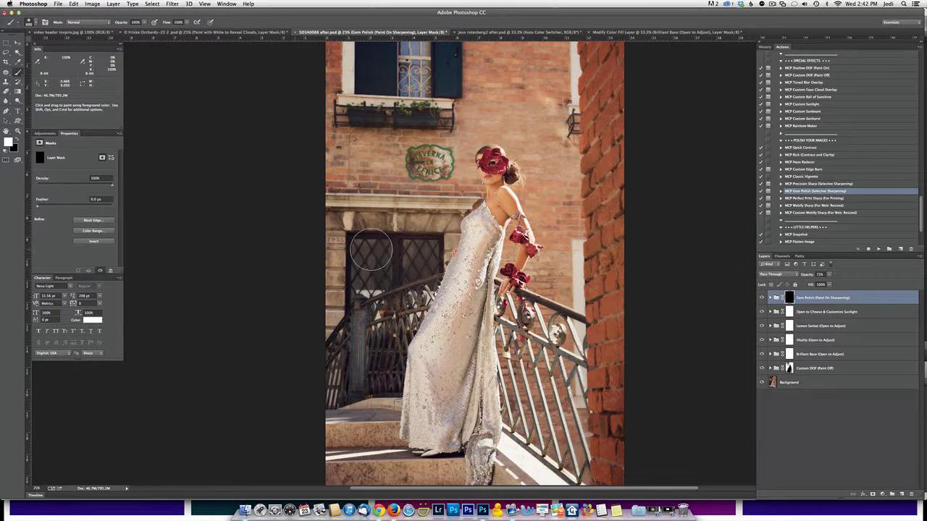
Paint the Gem Polish mask white over the dress, railings and wall sign, and compare the photo with and without the sharpening.
mouse_move(434, 254)
left_mouse_down()
mouse_move(453, 311)
mouse_move(451, 344)
mouse_move(481, 218)
mouse_move(459, 321)
mouse_move(423, 371)
mouse_move(465, 294)
mouse_move(478, 231)
left_mouse_up()
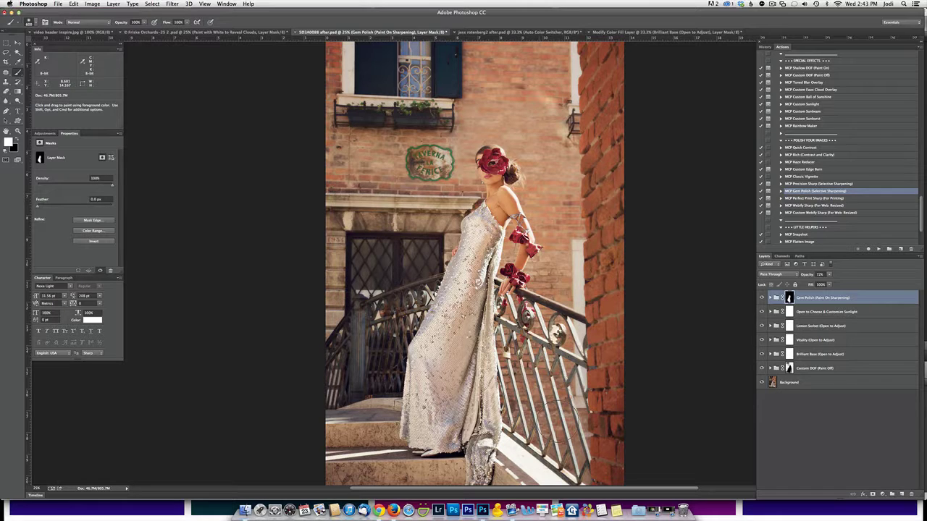
mouse_move(557, 422)
left_mouse_down()
mouse_move(557, 359)
mouse_move(541, 436)
mouse_move(557, 340)
mouse_move(519, 312)
mouse_move(506, 318)
left_mouse_up()
mouse_move(441, 299)
left_mouse_down()
mouse_move(385, 334)
mouse_move(370, 380)
mouse_move(365, 375)
left_mouse_up()
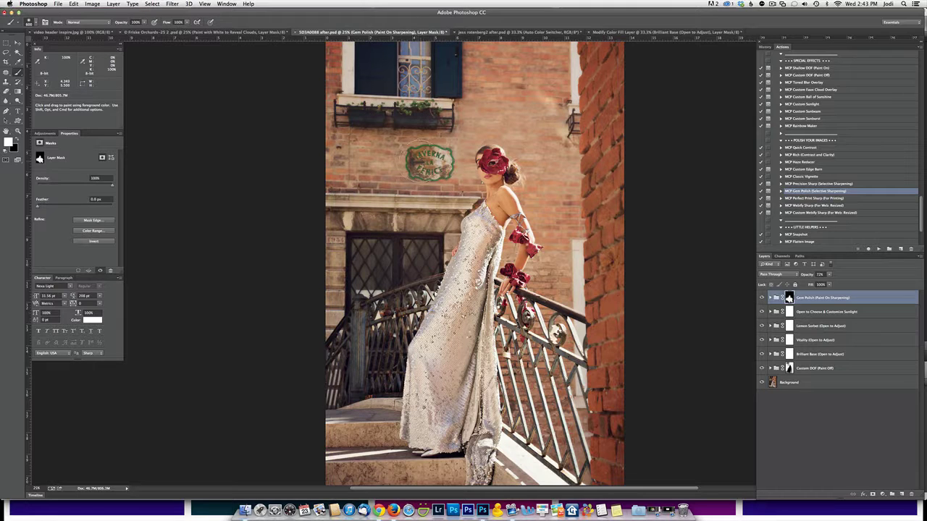
left_click_drag(423, 162, 435, 161)
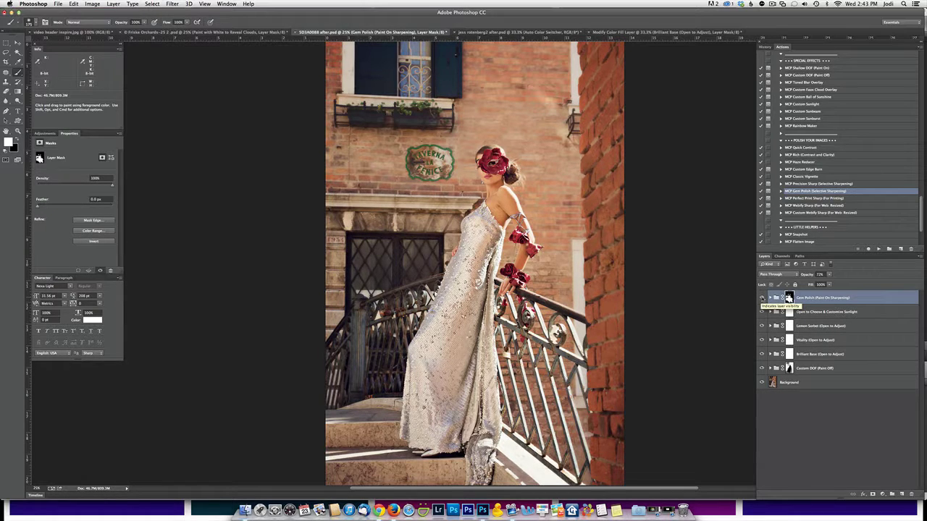
left_click(762, 298)
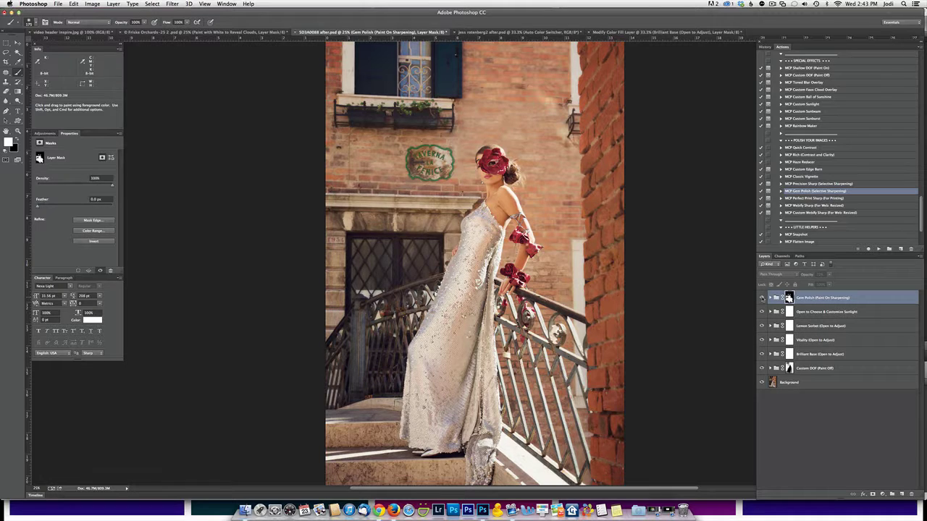
left_click(761, 298)
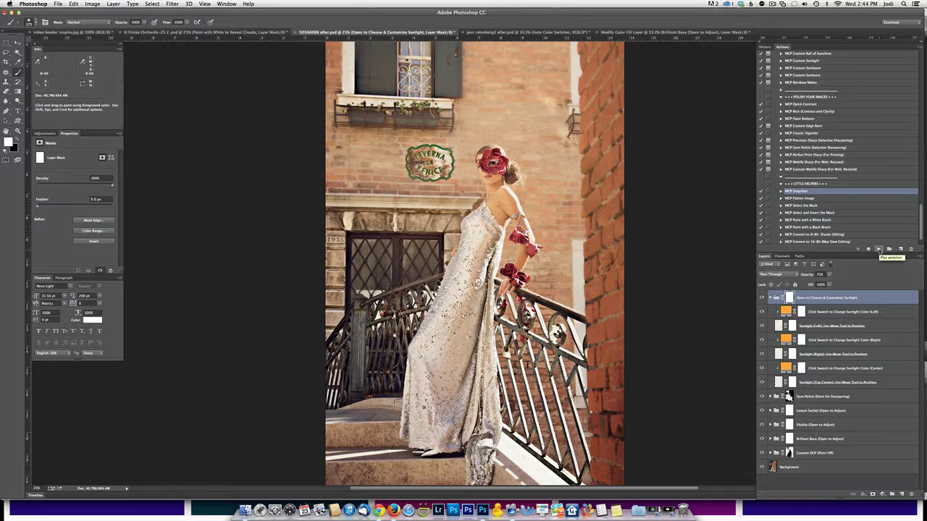
Record the finished edit with the MCP Snapshot action and compare it with the SOOC snapshot.
left_click(878, 249)
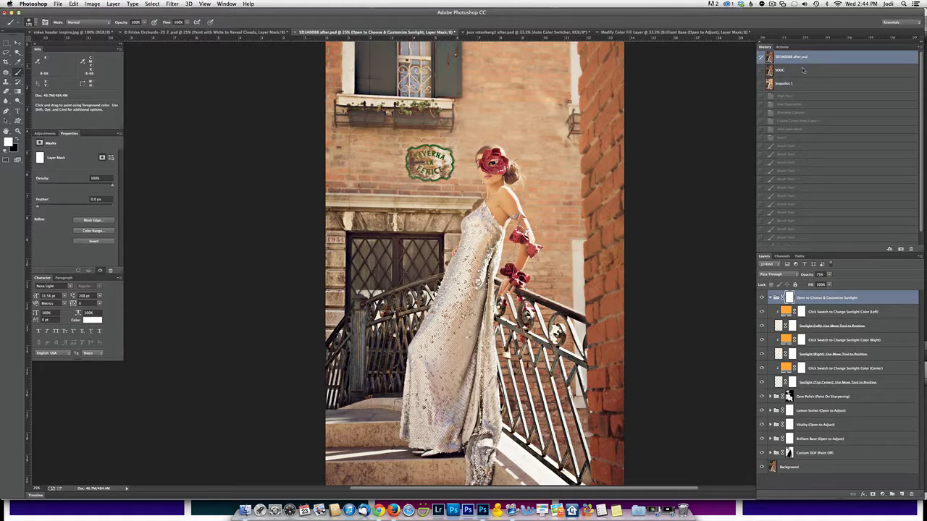
left_click(802, 69)
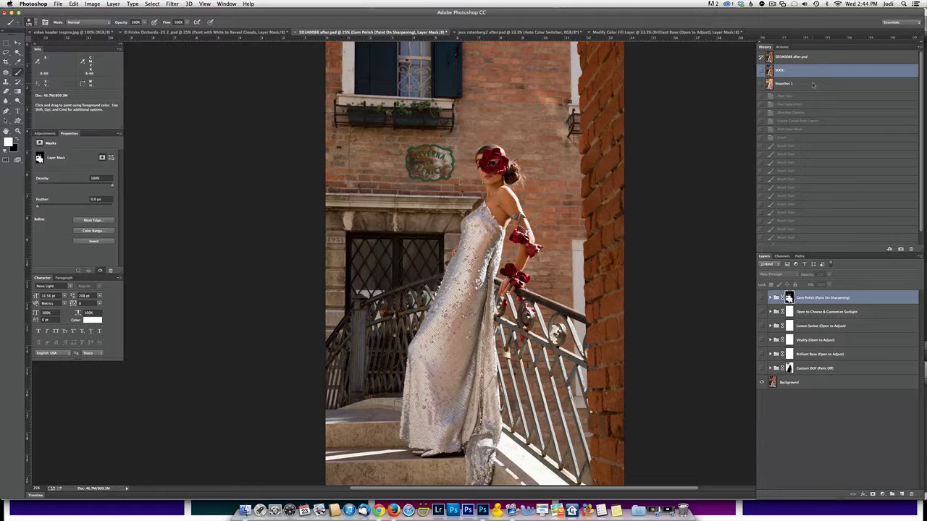
left_click(812, 85)
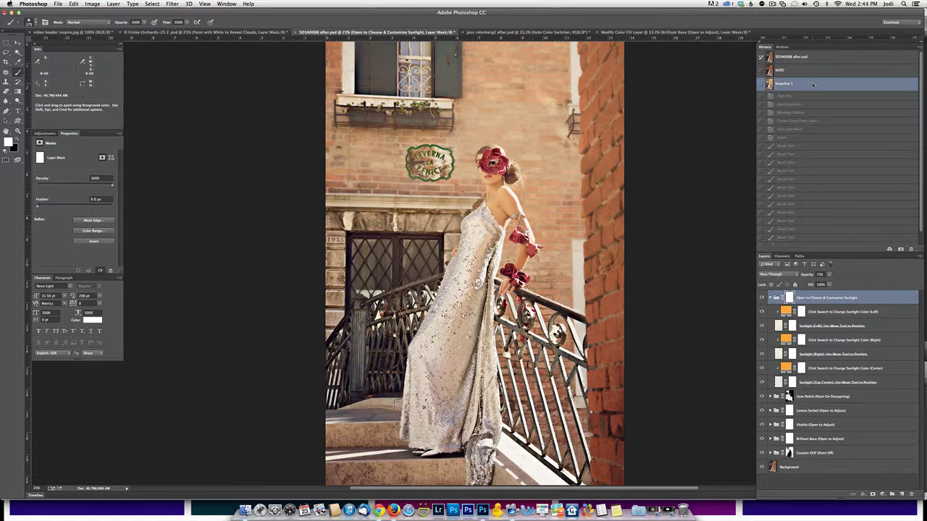
Switch to the Modify Color Fill Layer document and compare the family photo's original background with its edited version.
left_click(622, 32)
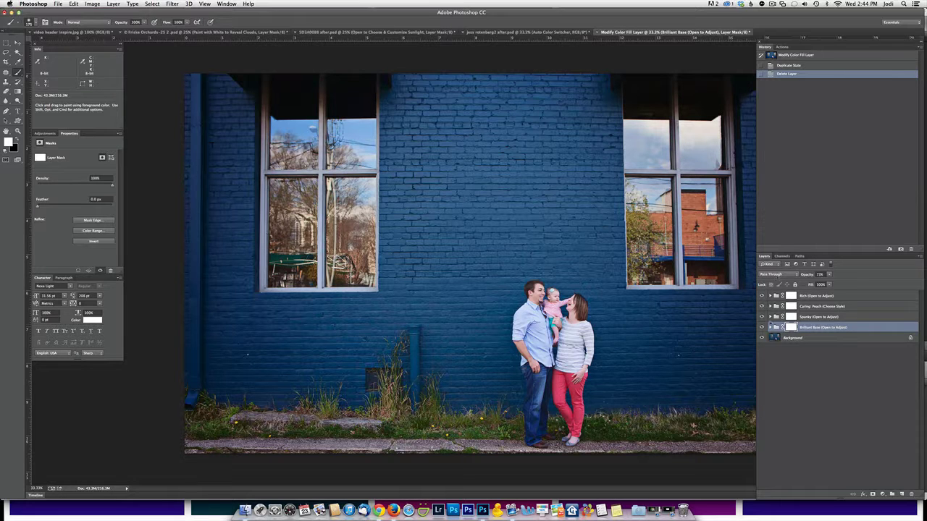
left_click(761, 337, "alt")
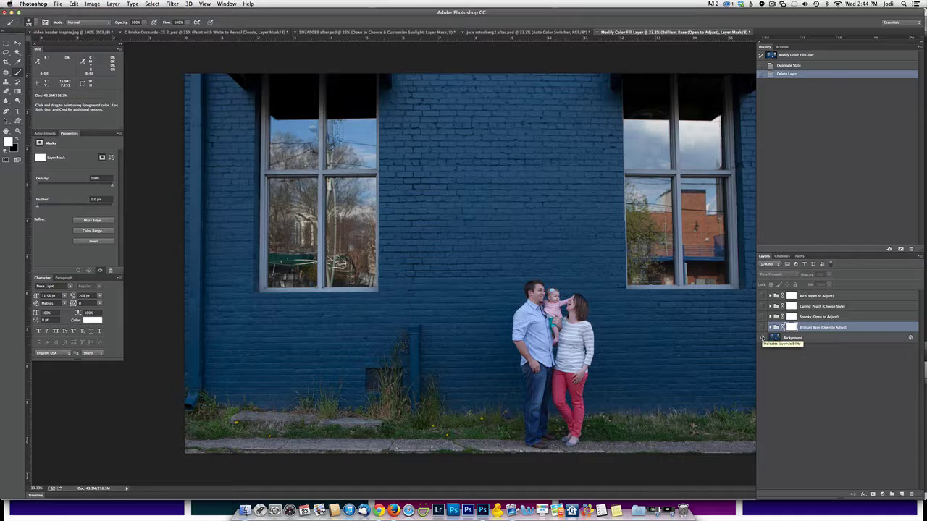
left_click(762, 338, "alt")
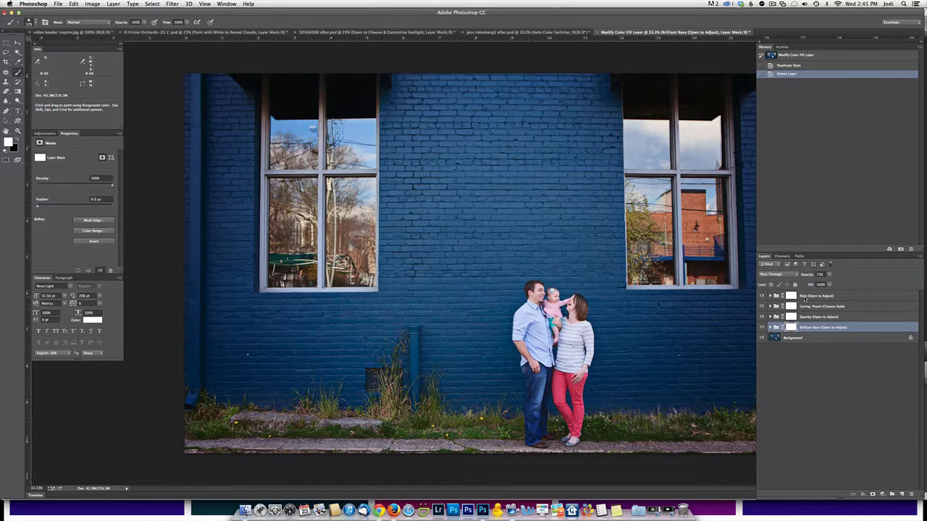
Run the MCP Auto Color Switcher (Change Object's Color) action on the family photo and continue past its opening message.
left_click(782, 46)
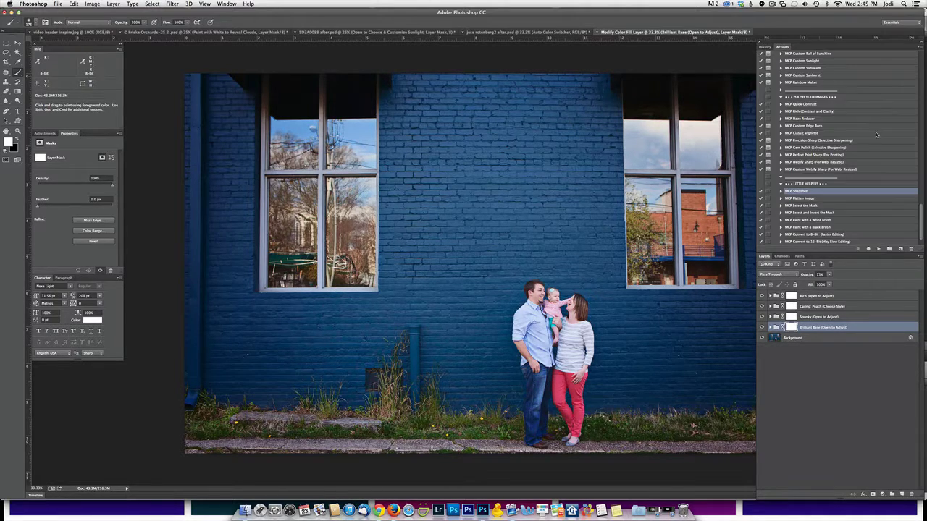
scroll(835, 98, "up", 3)
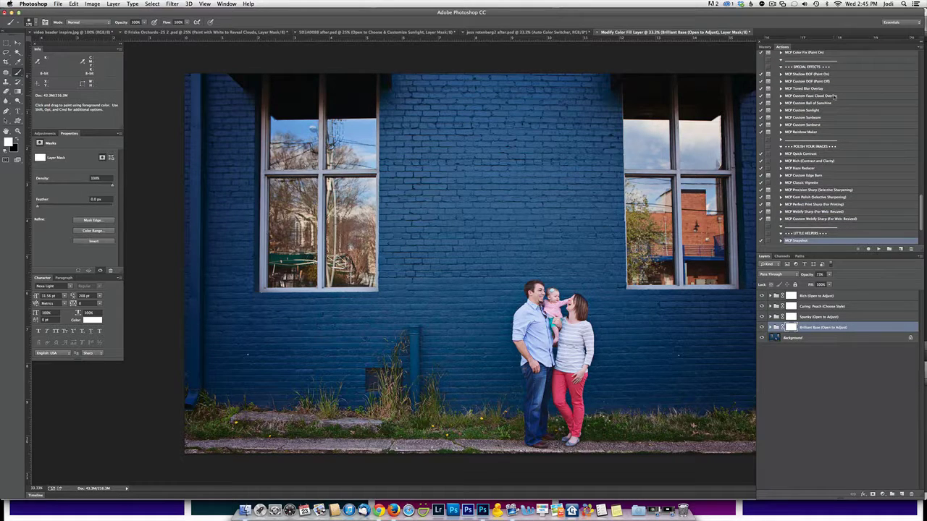
scroll(834, 96, "up", 5)
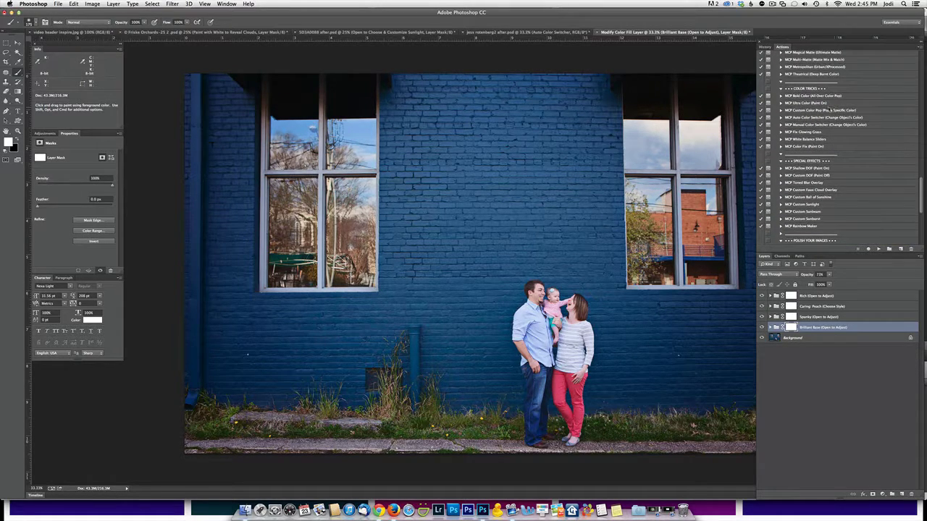
left_click(812, 118)
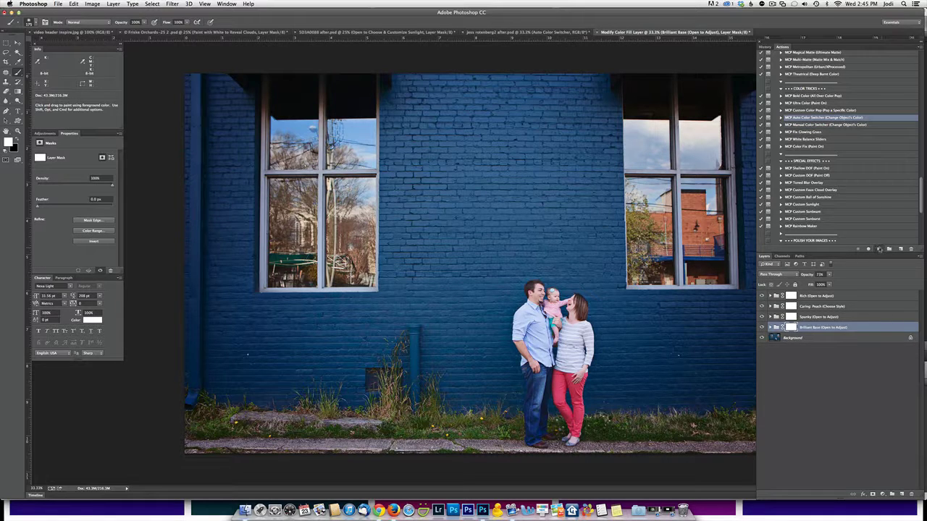
left_click(878, 249)
left_click(504, 182)
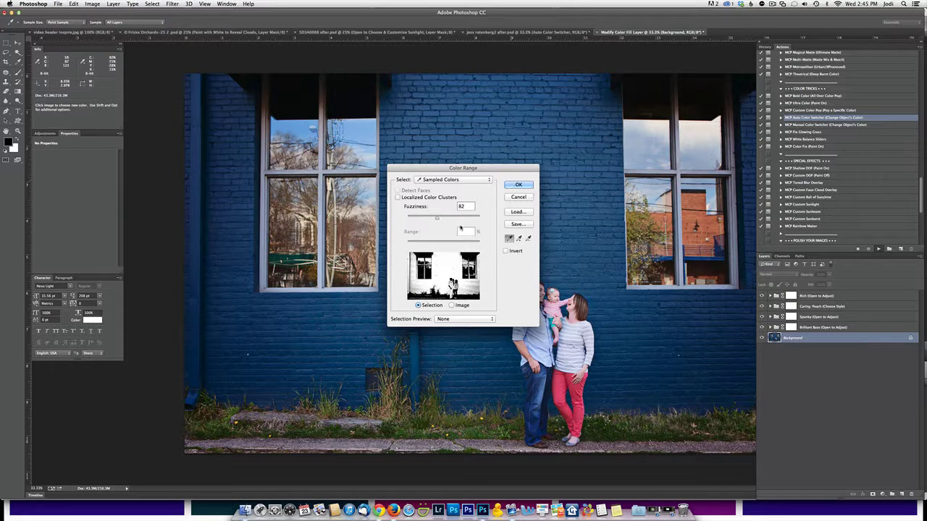
Select the blue brick wall with Color Range at fuzziness 82, adding further wall samples to the first one.
left_click(448, 268)
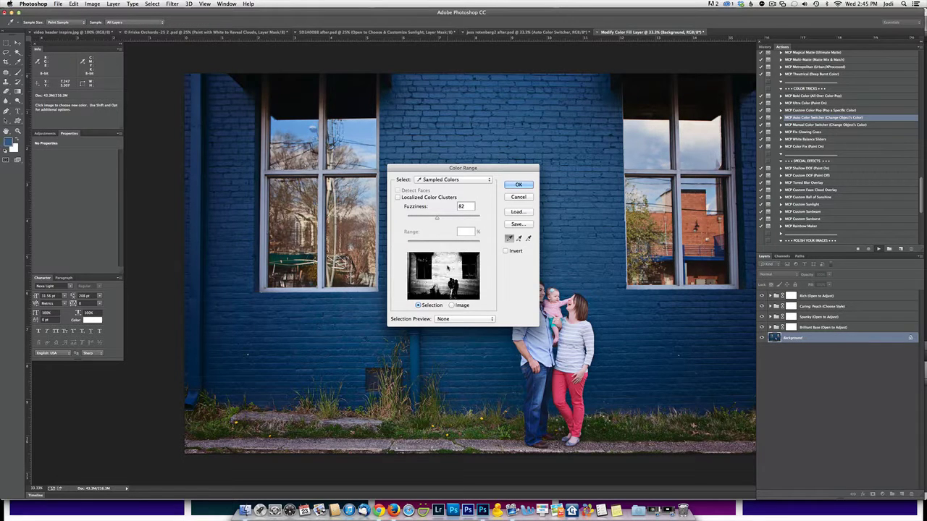
left_click(519, 238)
left_click(473, 293)
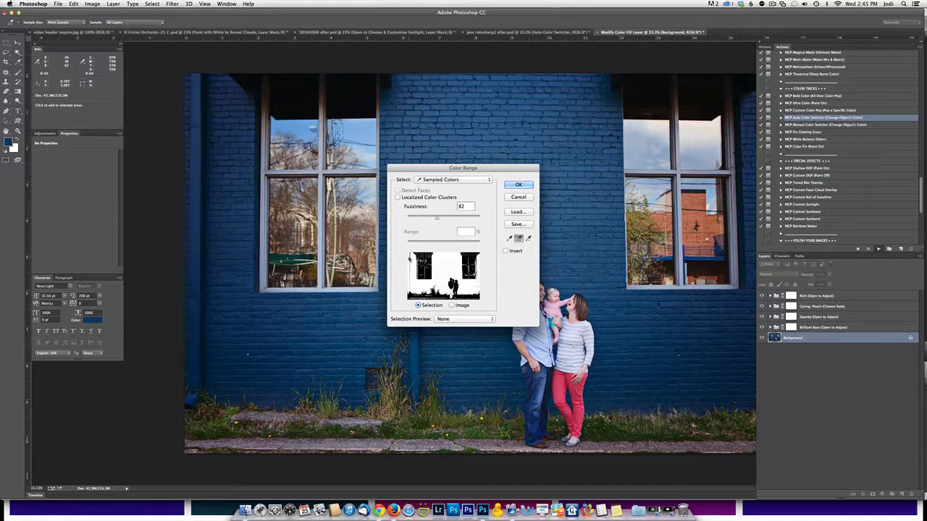
left_click(418, 265)
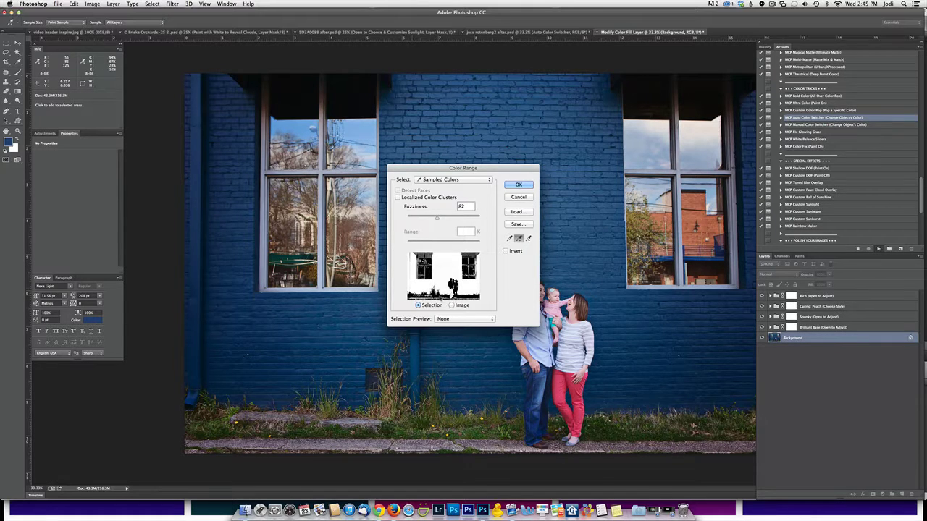
left_click(518, 185)
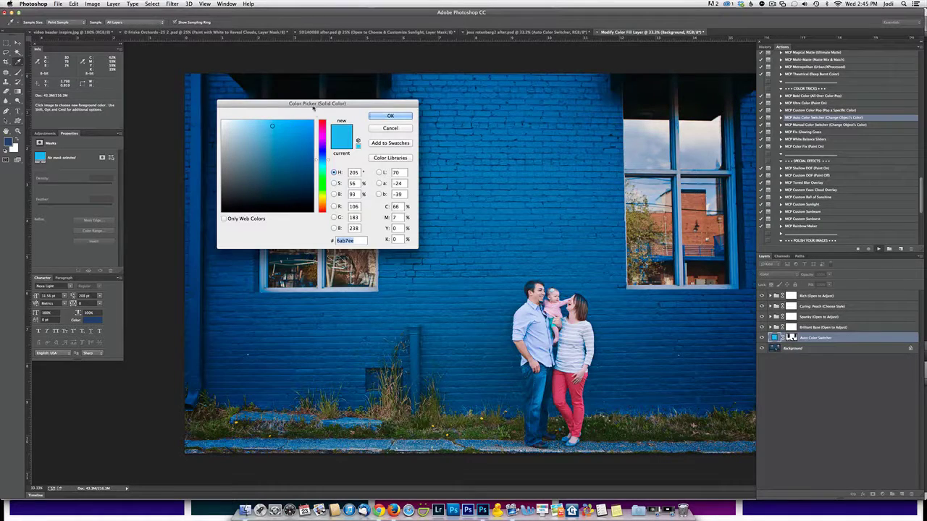
Choose the light purple d3a9e1 as the wall's fill color and dismiss the action's closing messages.
left_click(321, 123)
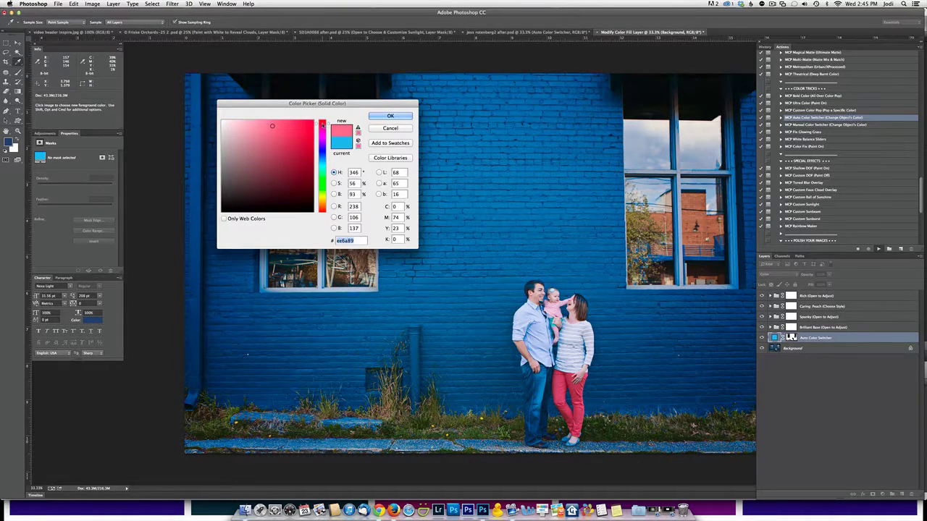
left_click(321, 140)
left_click(233, 126)
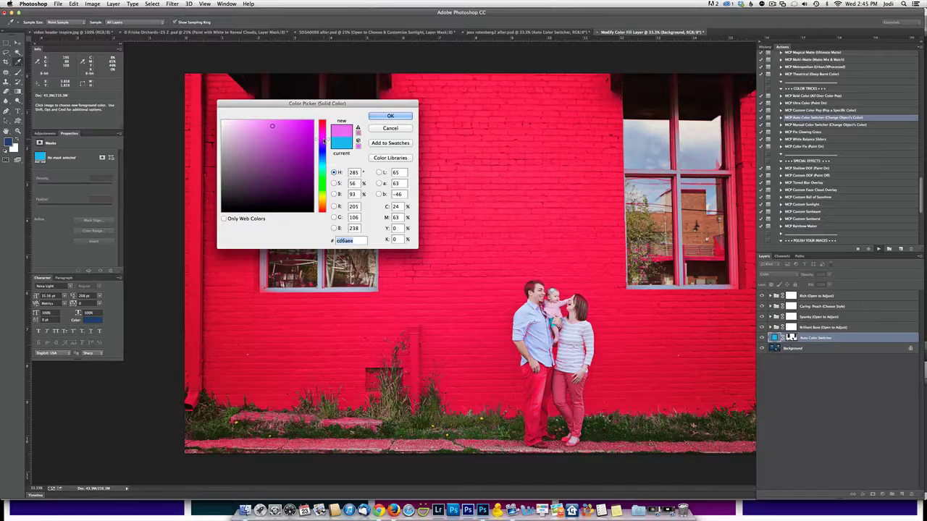
left_click_drag(234, 125, 244, 130)
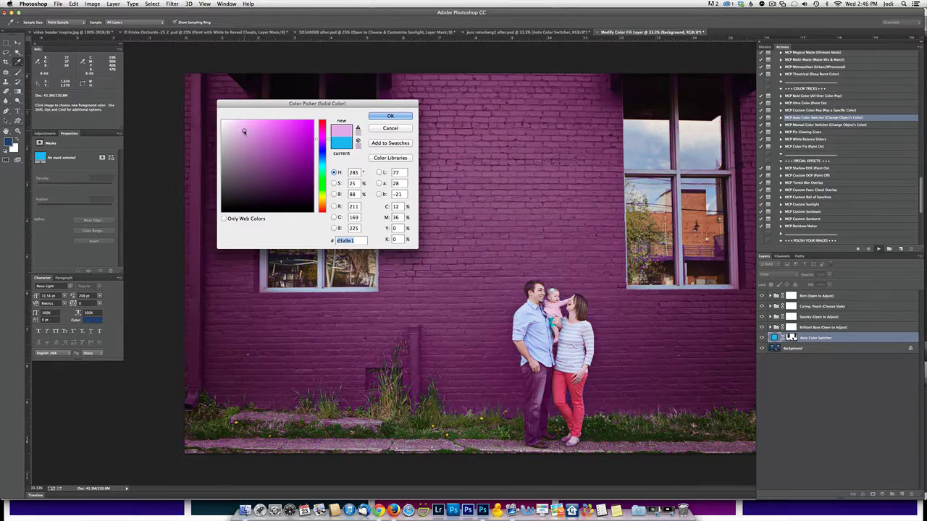
left_click(397, 117)
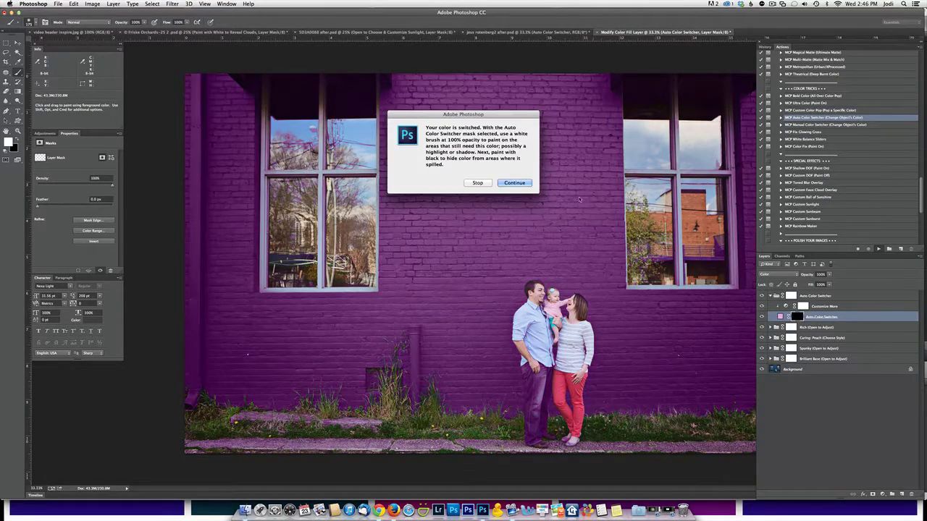
left_click(510, 185)
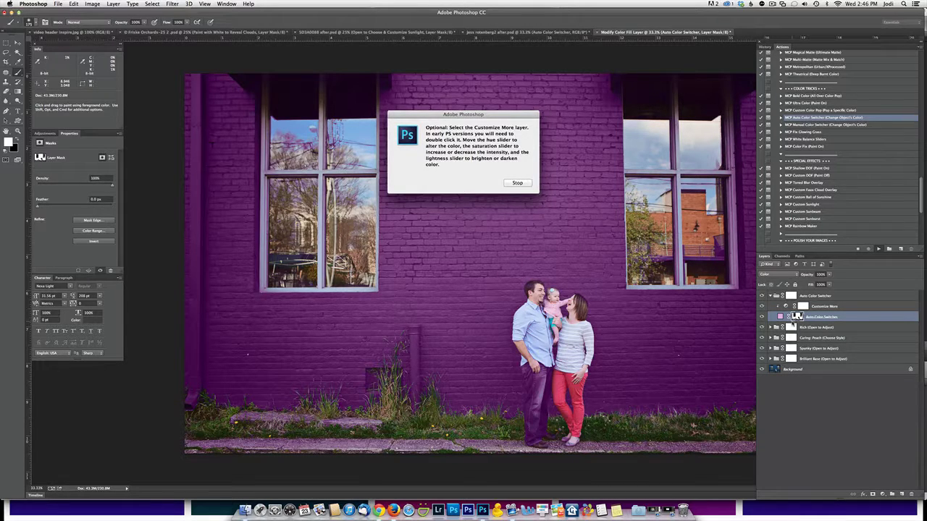
left_click(516, 184)
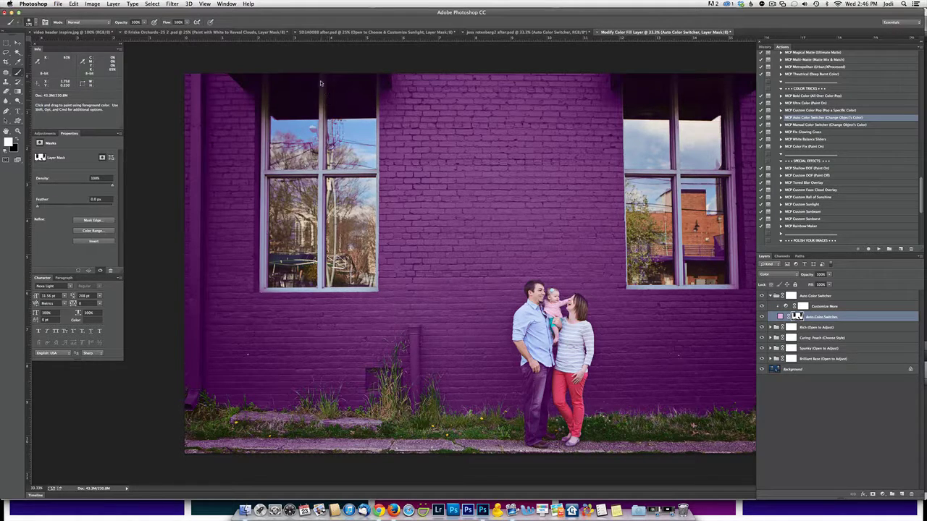
Paint black with an enlarged brush on the Auto Color Switcher mask to clear purple from the jeans and ground, and restore wall spill with white.
key("x")
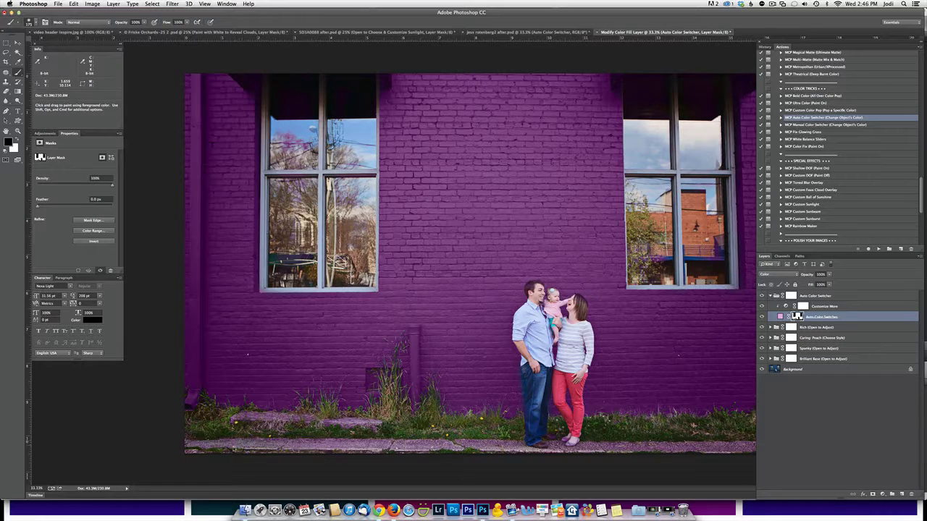
key("bracketright")
key("bracketright")
key("bracketright")
key("bracketright")
key("bracketright")
mouse_move(201, 446)
left_mouse_down()
mouse_move(577, 474)
mouse_move(365, 454)
mouse_move(576, 464)
mouse_move(818, 457)
mouse_move(593, 456)
mouse_move(758, 447)
mouse_move(604, 454)
mouse_move(526, 474)
mouse_move(356, 453)
mouse_move(343, 435)
mouse_move(357, 438)
mouse_move(252, 430)
mouse_move(245, 440)
mouse_move(400, 442)
mouse_move(254, 429)
mouse_move(275, 442)
mouse_move(301, 415)
mouse_move(273, 391)
left_mouse_up()
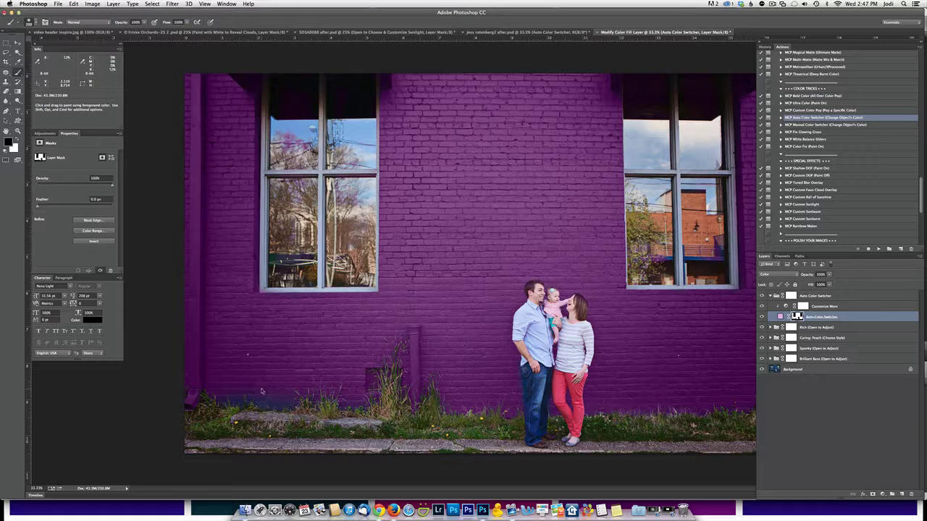
key("x")
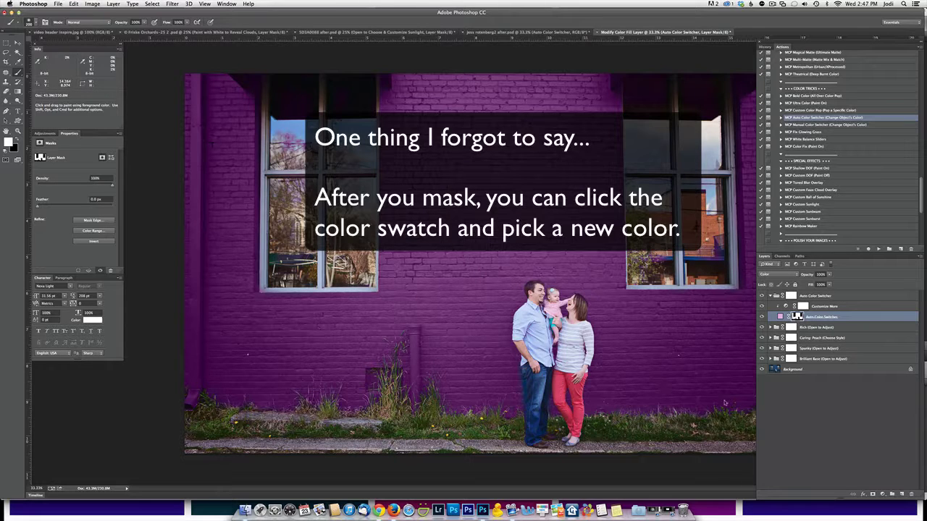
Switch to the finished version of the family photo and compare its original background with the full edit.
left_click(540, 33)
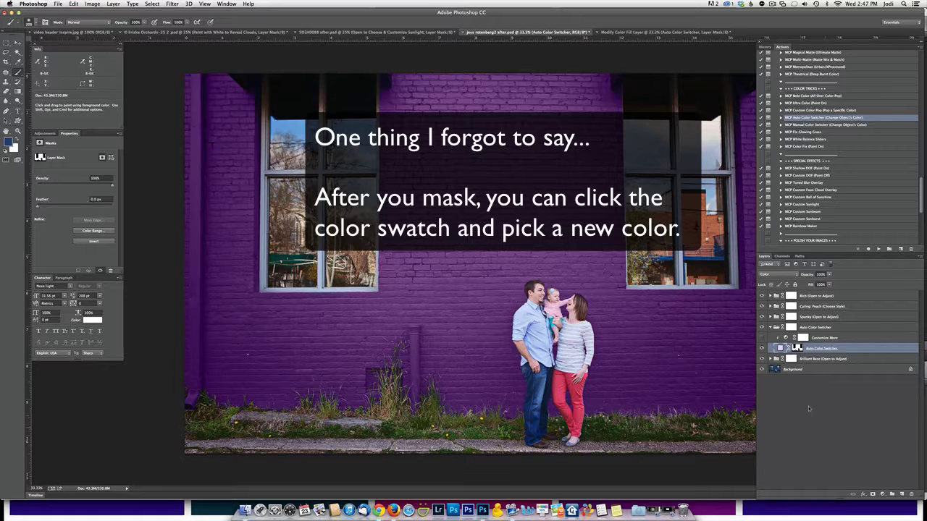
left_click(761, 369, "alt")
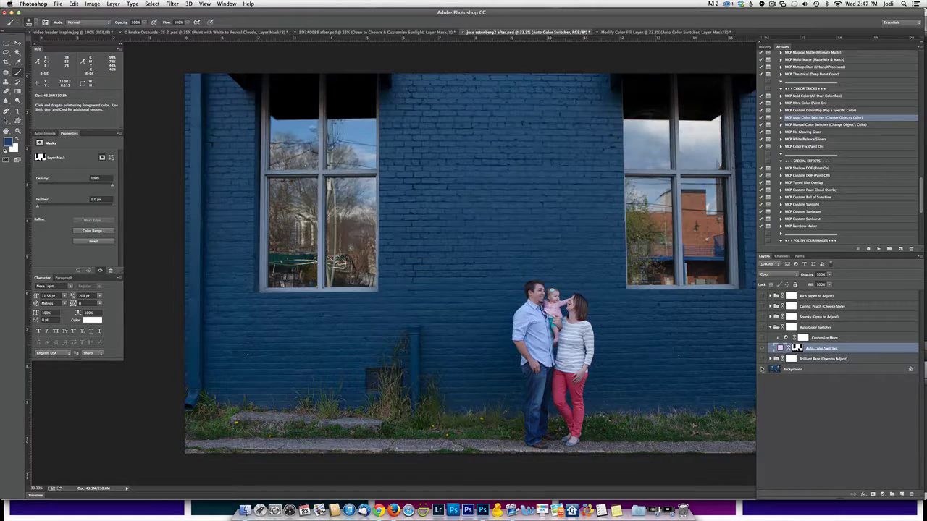
left_click(761, 370, "alt")
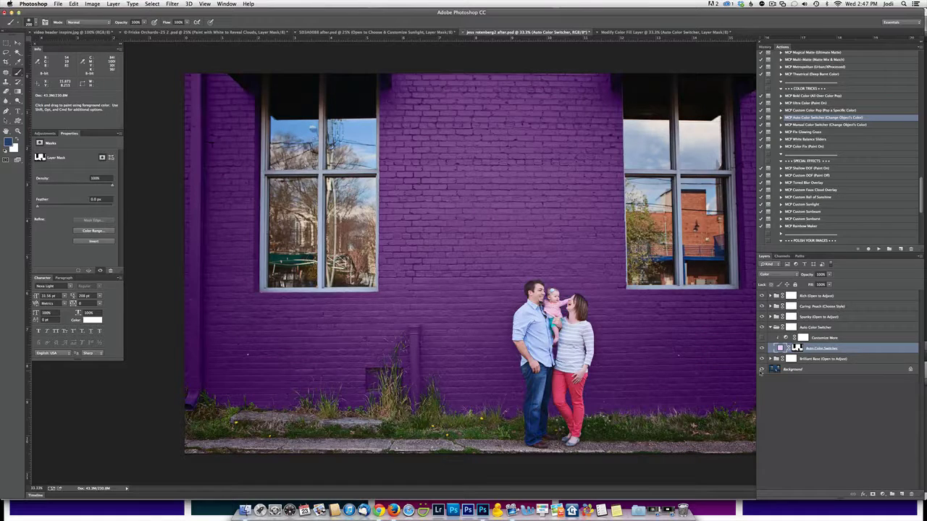